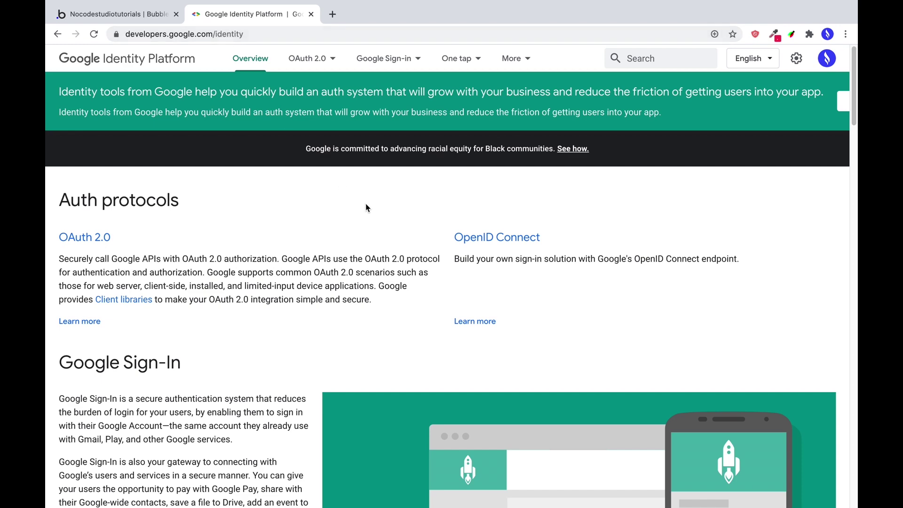
Step: Open the Google Sign-In documentation for Web and go to its getting-started integration guide
{"action": "scroll", "coordinate": [364, 210], "scroll_direction": "down", "scroll_amount": 5}
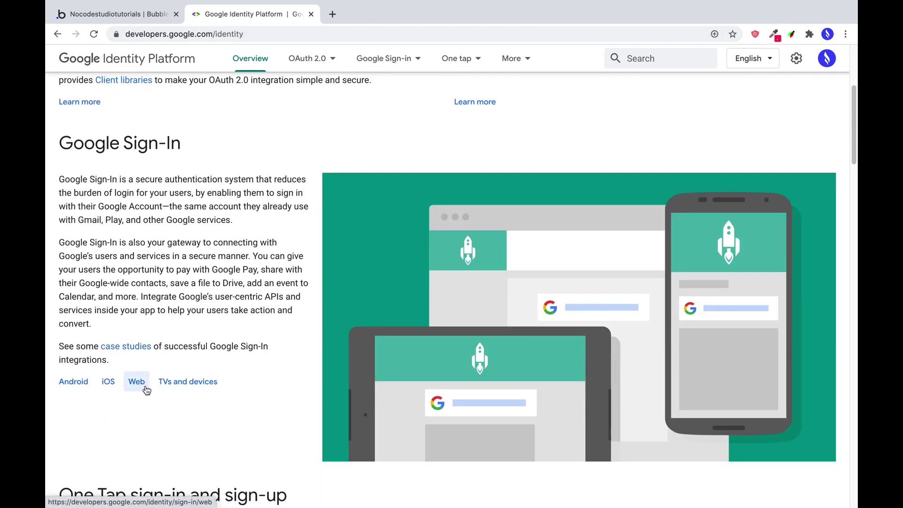
{"action": "left_click", "coordinate": [136, 382]}
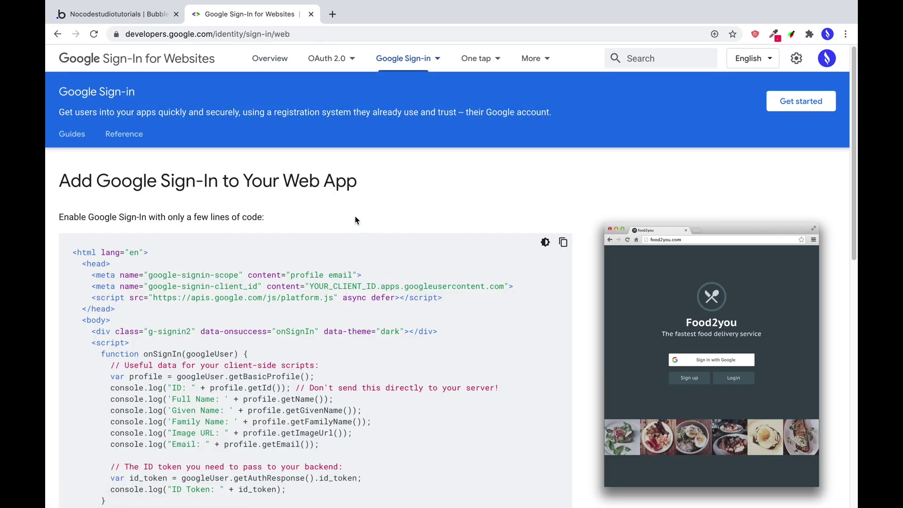
{"action": "scroll", "coordinate": [493, 235], "scroll_direction": "down", "scroll_amount": 8}
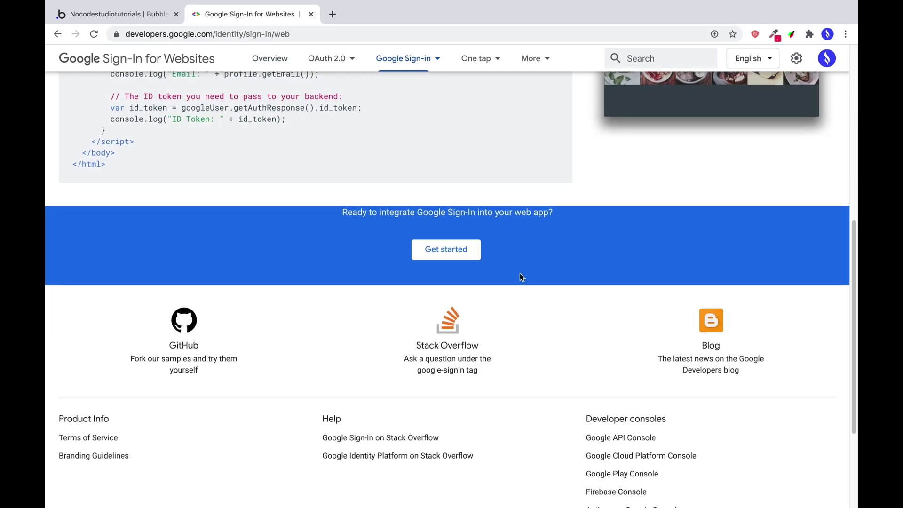
{"action": "scroll", "coordinate": [521, 274], "scroll_direction": "up", "scroll_amount": 8}
{"action": "left_click", "coordinate": [802, 102]}
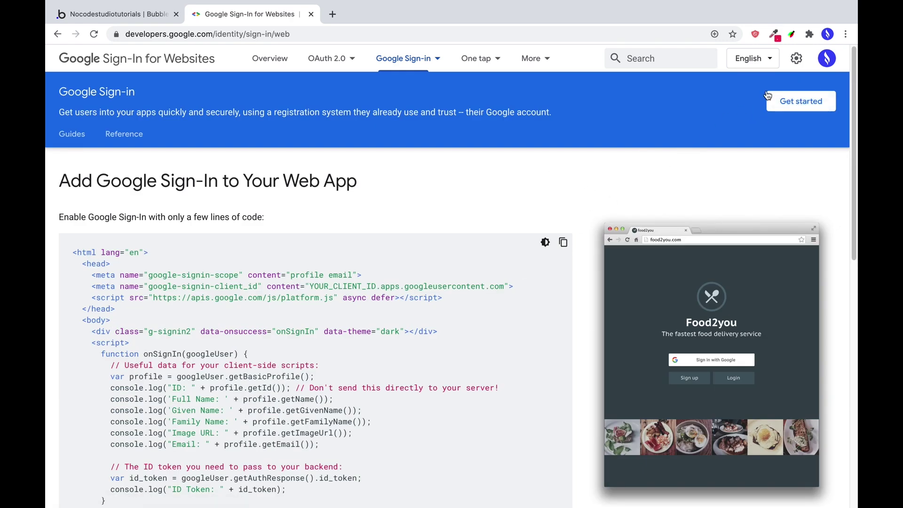
{"action": "left_click", "coordinate": [783, 101]}
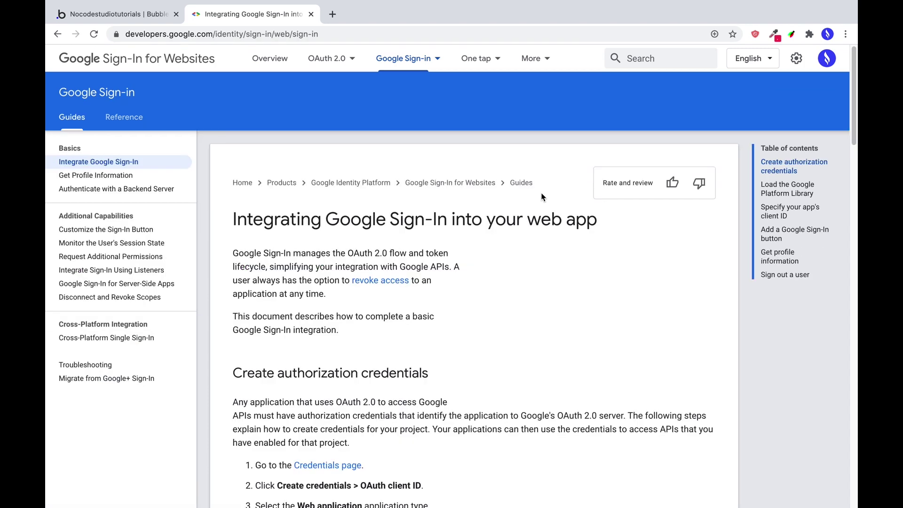
Step: Find the authorization credentials instructions in the guide and follow their link to the Credentials page
{"action": "scroll", "coordinate": [435, 233], "scroll_direction": "down", "scroll_amount": 1}
{"action": "scroll", "coordinate": [435, 232], "scroll_direction": "down", "scroll_amount": 1}
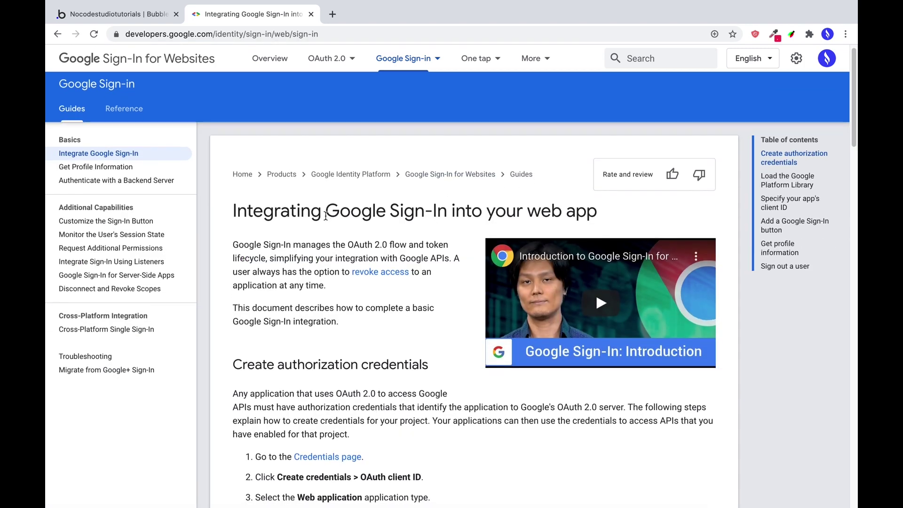
{"action": "scroll", "coordinate": [324, 211], "scroll_direction": "up", "scroll_amount": 1}
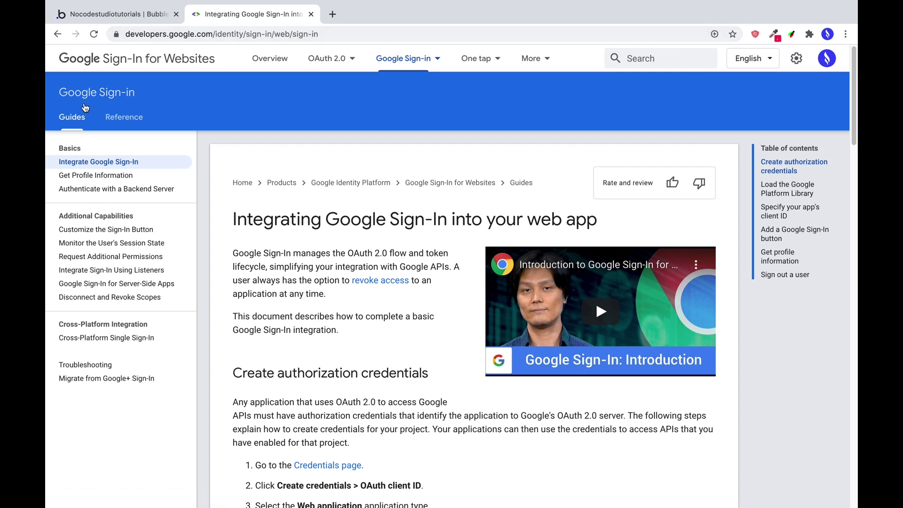
{"action": "scroll", "coordinate": [471, 321], "scroll_direction": "down", "scroll_amount": 5}
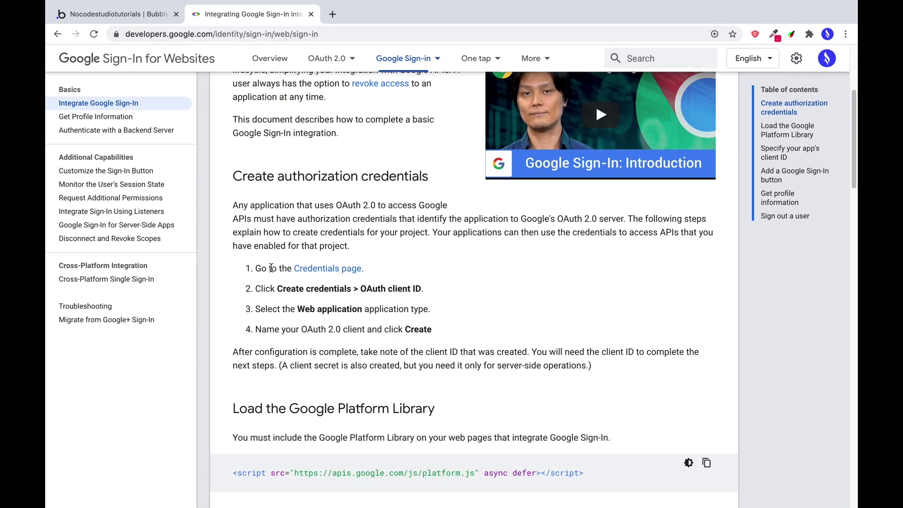
{"action": "left_click", "coordinate": [331, 269]}
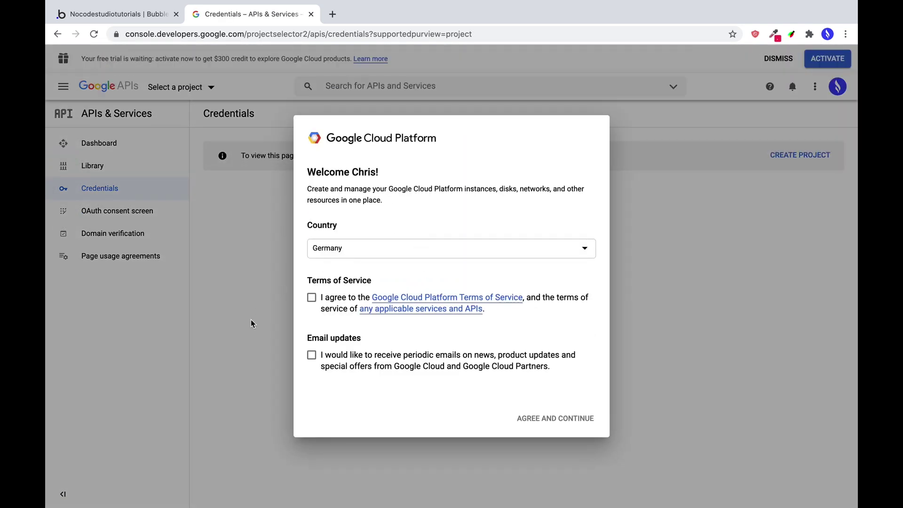
Step: Accept the Google Cloud Platform Terms of Service and create a project named BubbleLogin with no organization
{"action": "left_click", "coordinate": [312, 297]}
{"action": "left_click", "coordinate": [570, 423]}
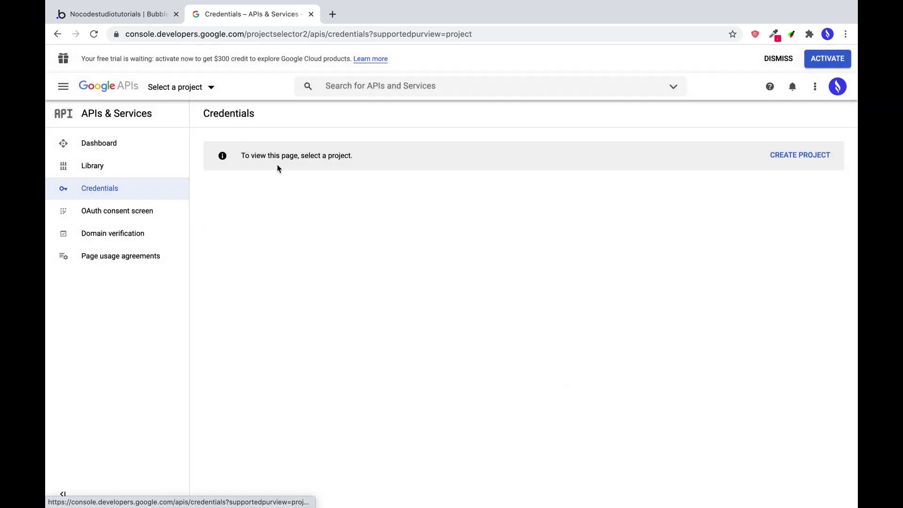
{"action": "left_click", "coordinate": [795, 160]}
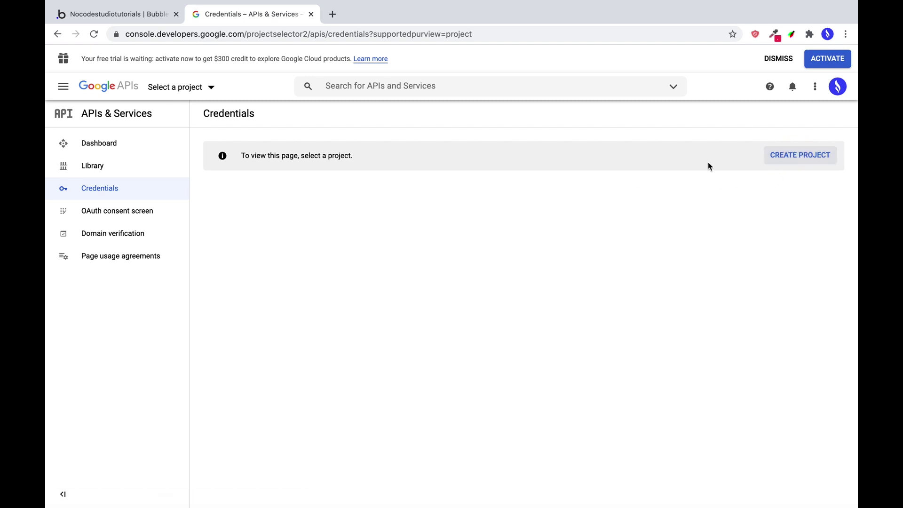
{"action": "type", "text": "BubbleLogin"}
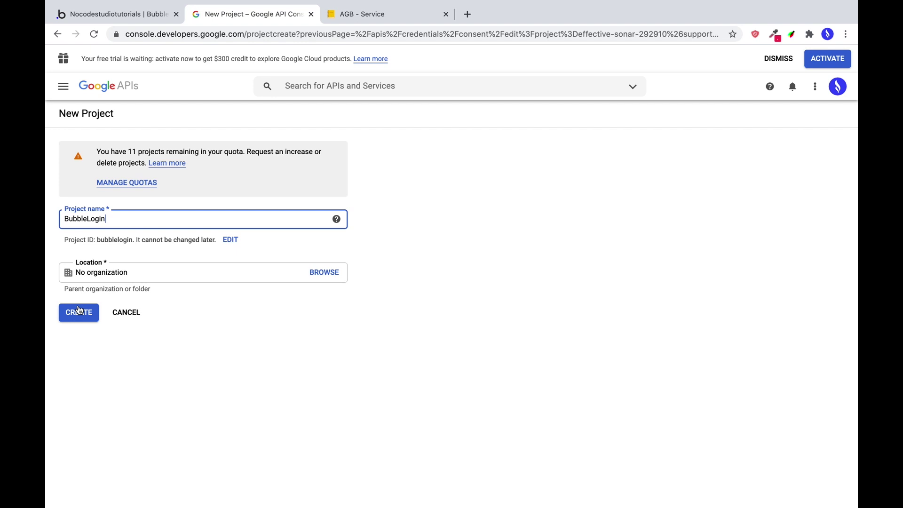
{"action": "left_click", "coordinate": [78, 312]}
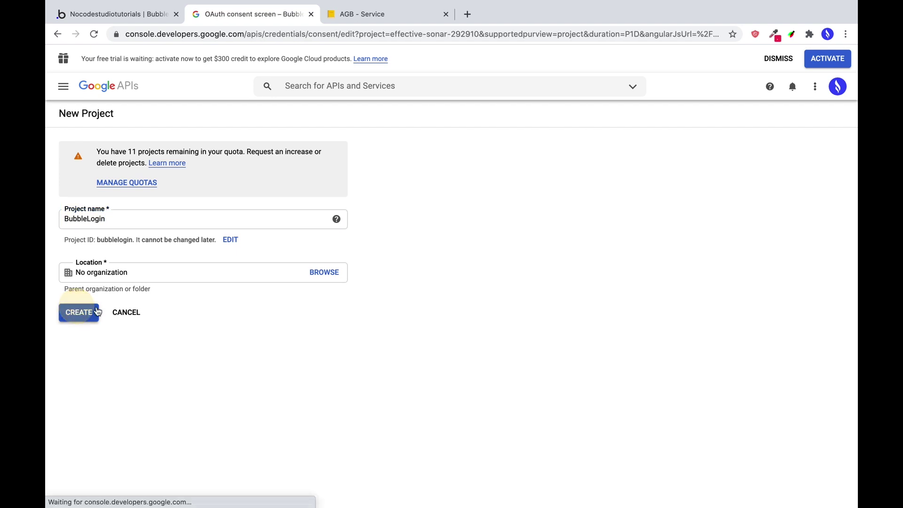
Step: Begin an OAuth client ID for the project and create its required consent screen with the External user type
{"action": "left_click", "coordinate": [338, 113]}
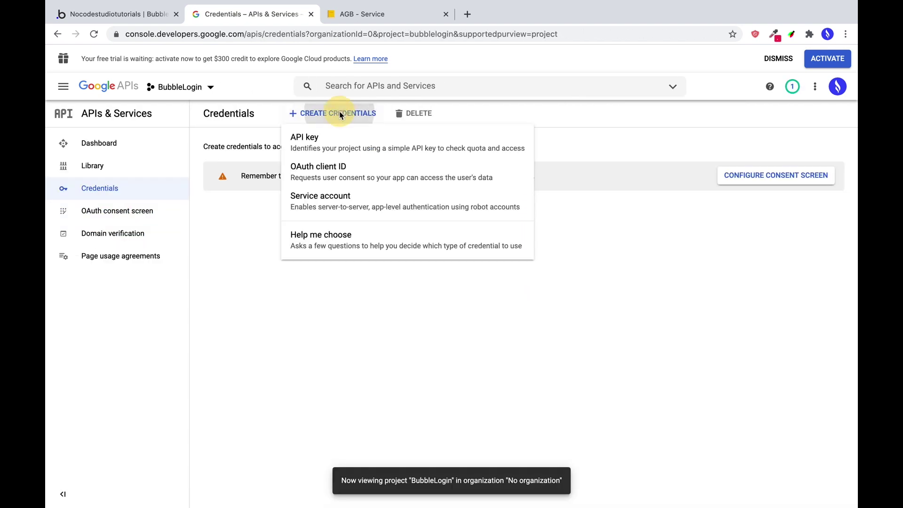
{"action": "left_click", "coordinate": [321, 168]}
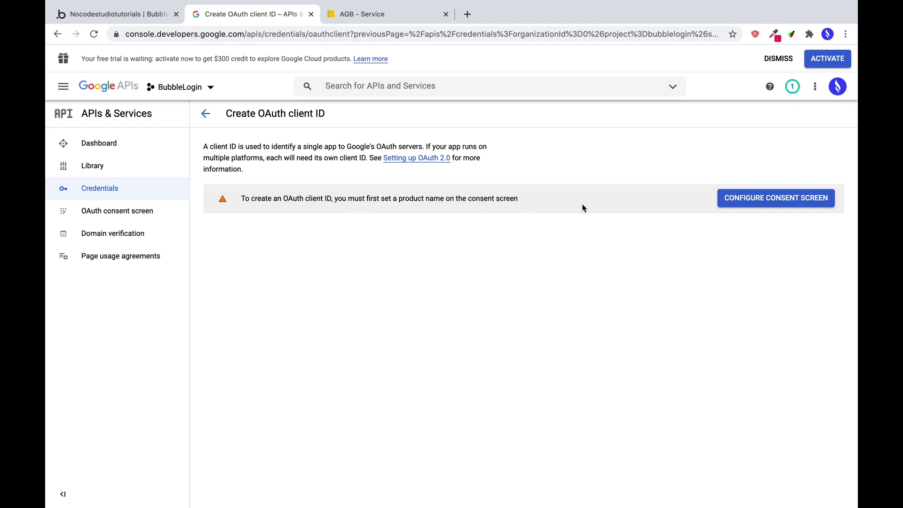
{"action": "left_click", "coordinate": [769, 204]}
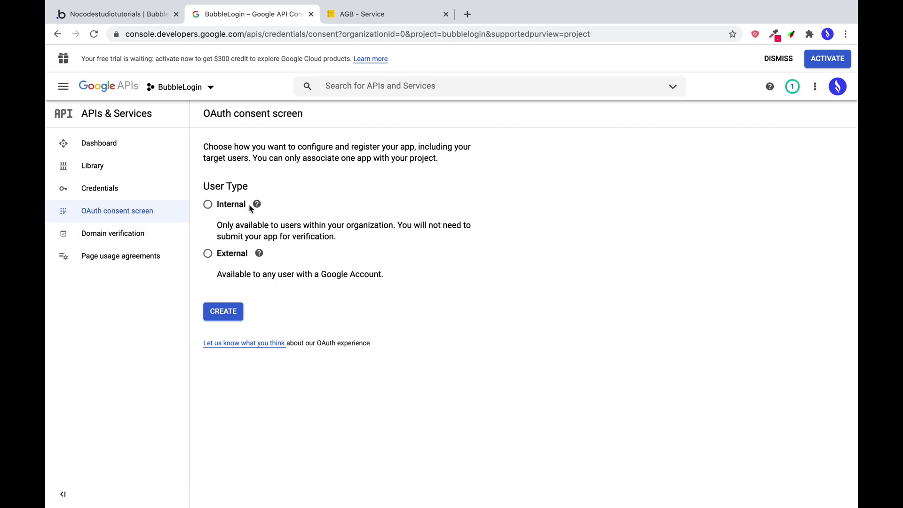
{"action": "left_click", "coordinate": [208, 254]}
{"action": "left_click", "coordinate": [216, 310]}
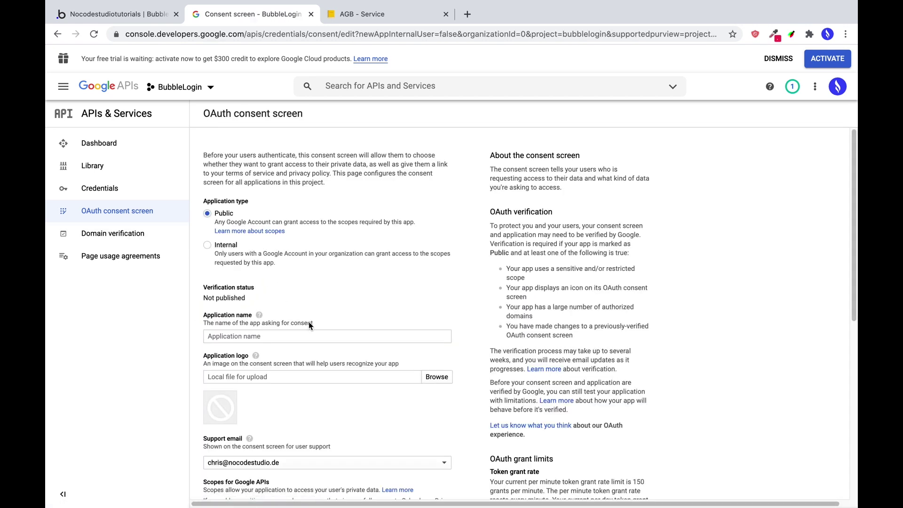
Step: Set the consent screen's application name to BubbleLogin and go to the authorized domain and link fields
{"action": "left_click", "coordinate": [329, 339]}
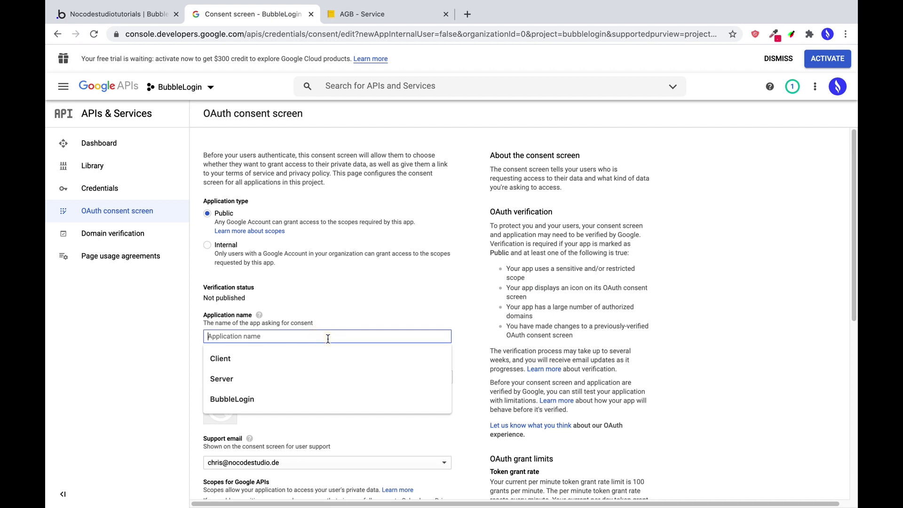
{"action": "left_click", "coordinate": [295, 399]}
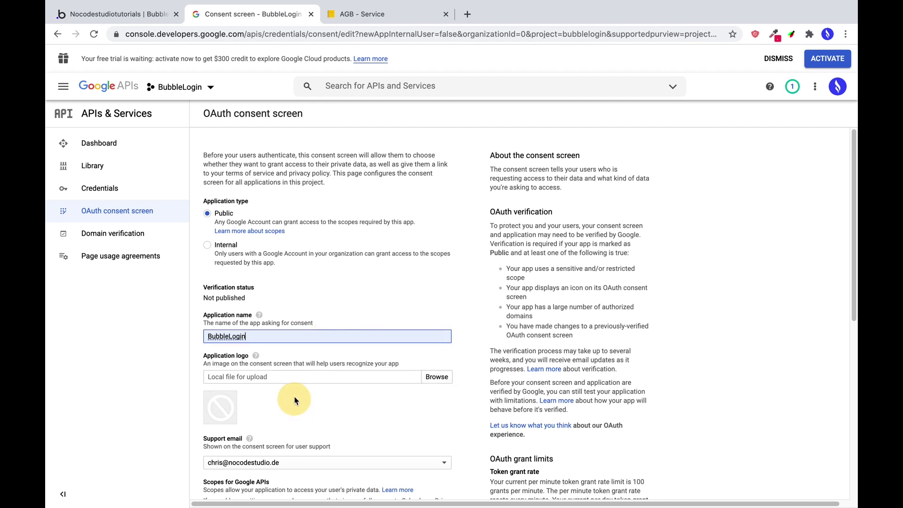
{"action": "scroll", "coordinate": [335, 297], "scroll_direction": "down", "scroll_amount": 3}
{"action": "scroll", "coordinate": [472, 375], "scroll_direction": "down", "scroll_amount": 5}
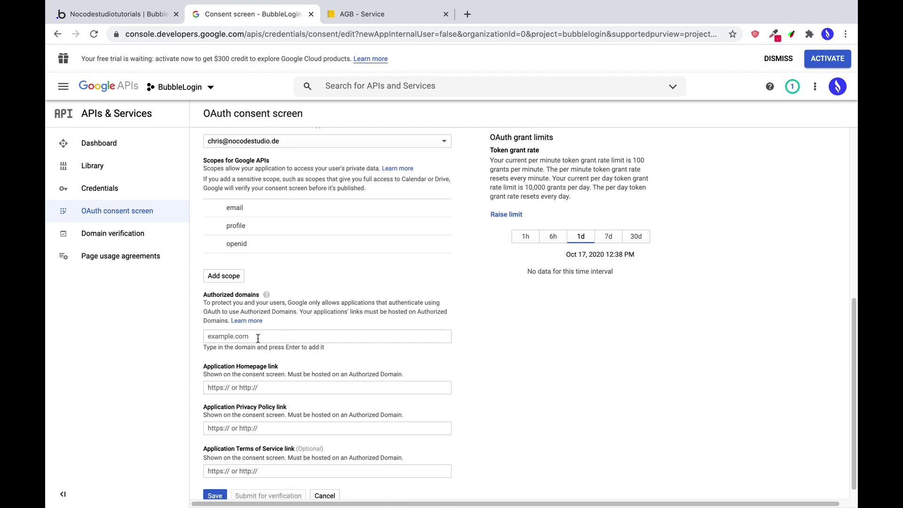
{"action": "left_click", "coordinate": [139, 17]}
{"action": "left_click", "coordinate": [819, 55]}
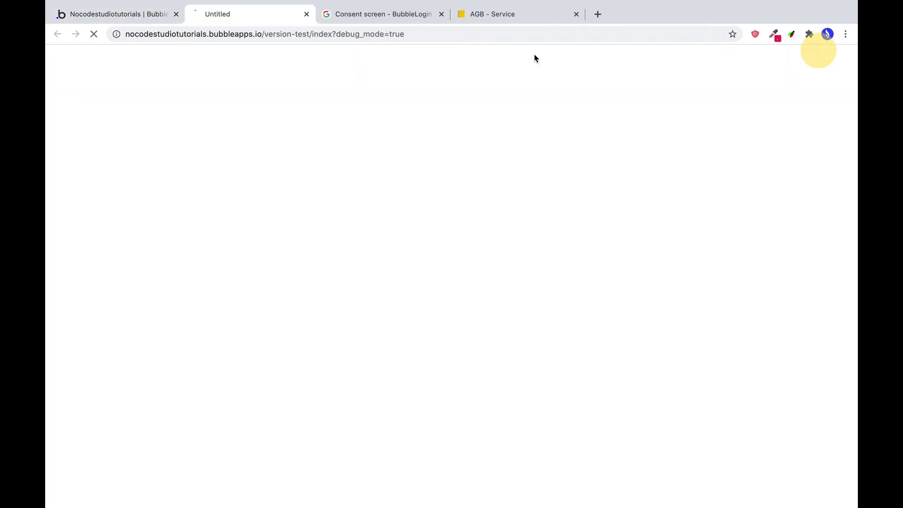
{"action": "left_click", "coordinate": [231, 33]}
{"action": "left_click", "coordinate": [269, 35]}
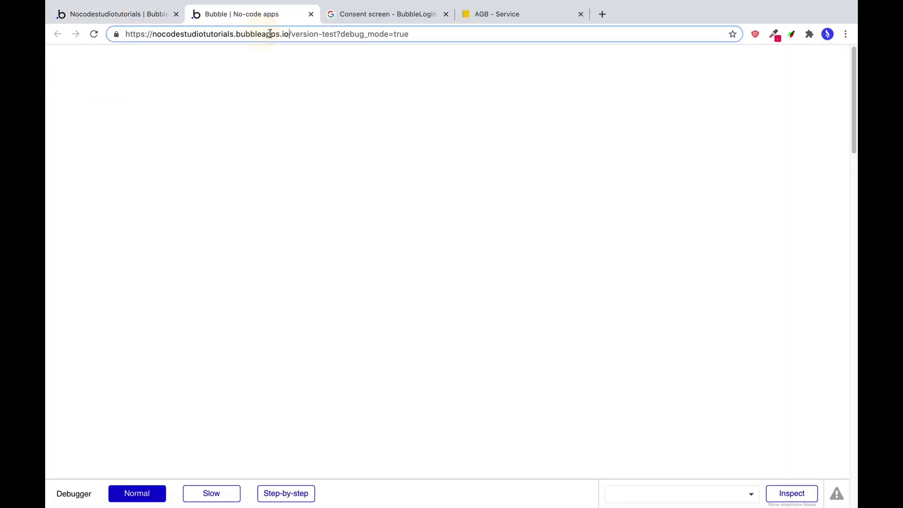
{"action": "left_click_drag", "start_coordinate": [289, 35], "coordinate": [126, 34]}
{"action": "key", "text": "ctrl+c"}
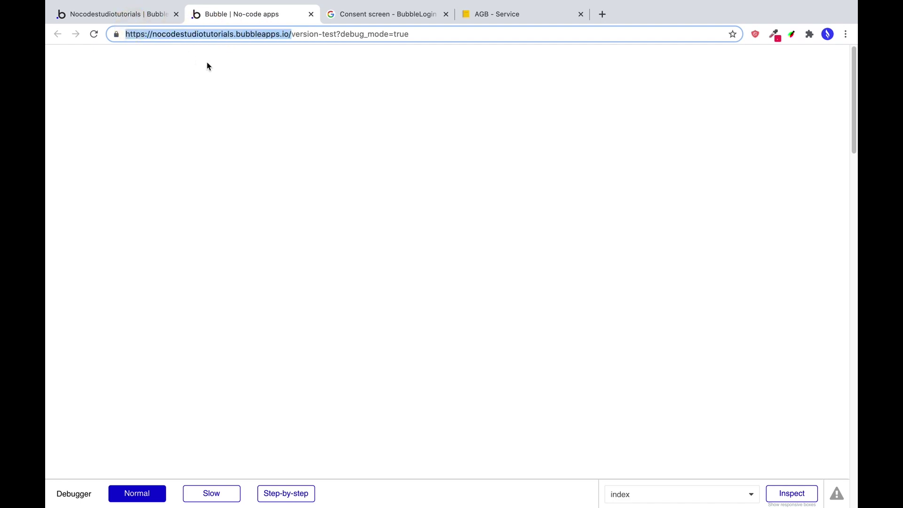
{"action": "left_click", "coordinate": [488, 10]}
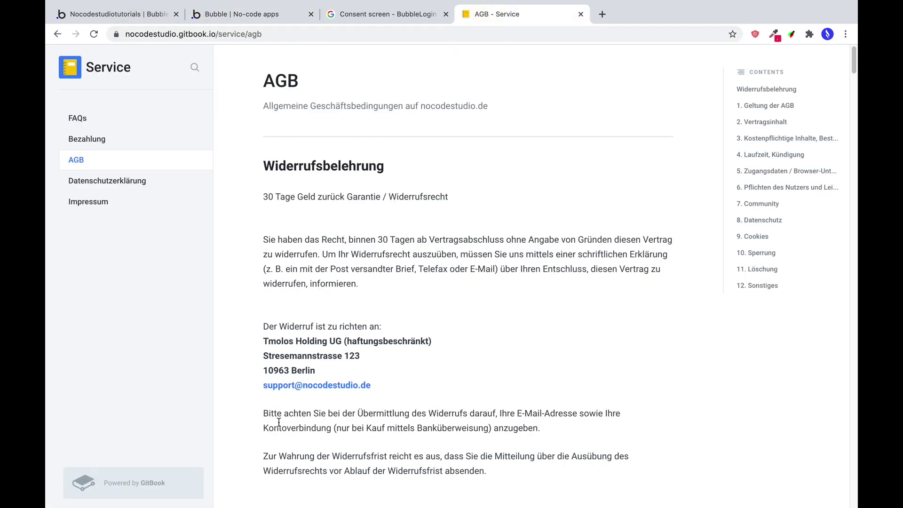
{"action": "left_click", "coordinate": [353, 16]}
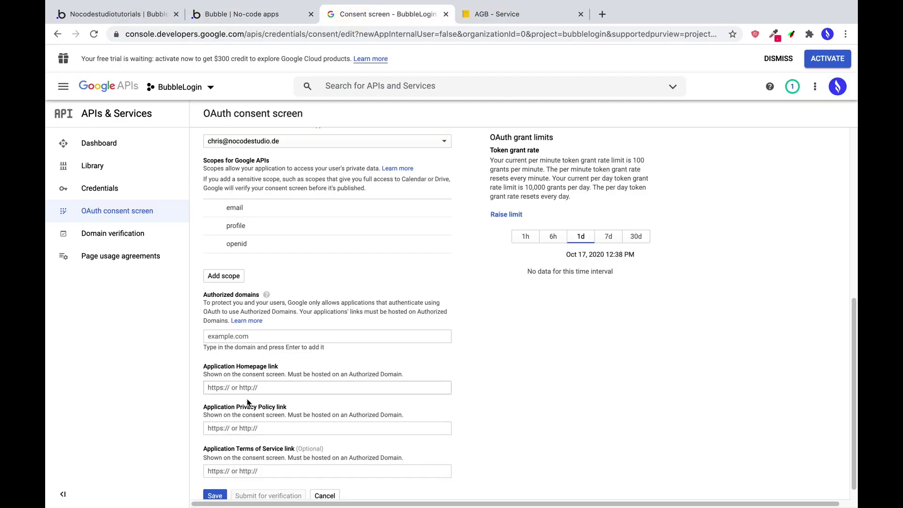
{"action": "left_click", "coordinate": [237, 388]}
{"action": "key", "text": "ctrl+v"}
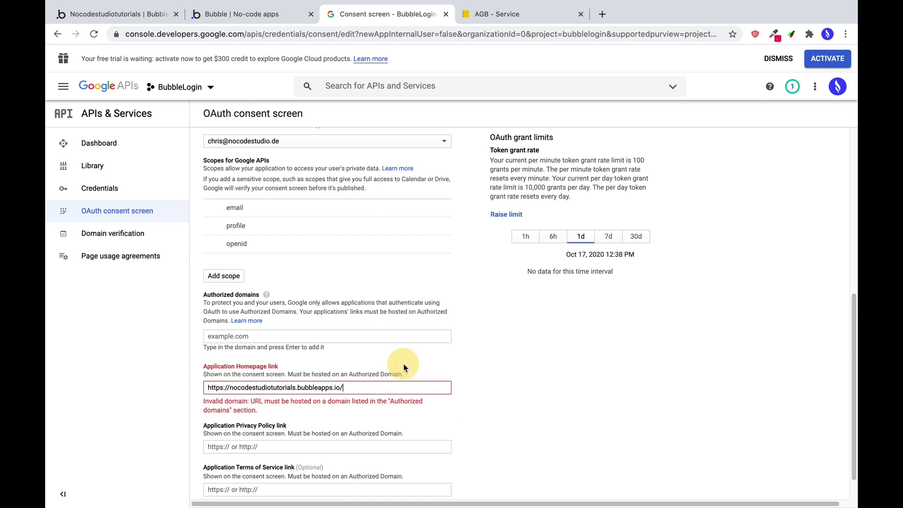
{"action": "left_click", "coordinate": [403, 367]}
{"action": "left_click", "coordinate": [485, 14]}
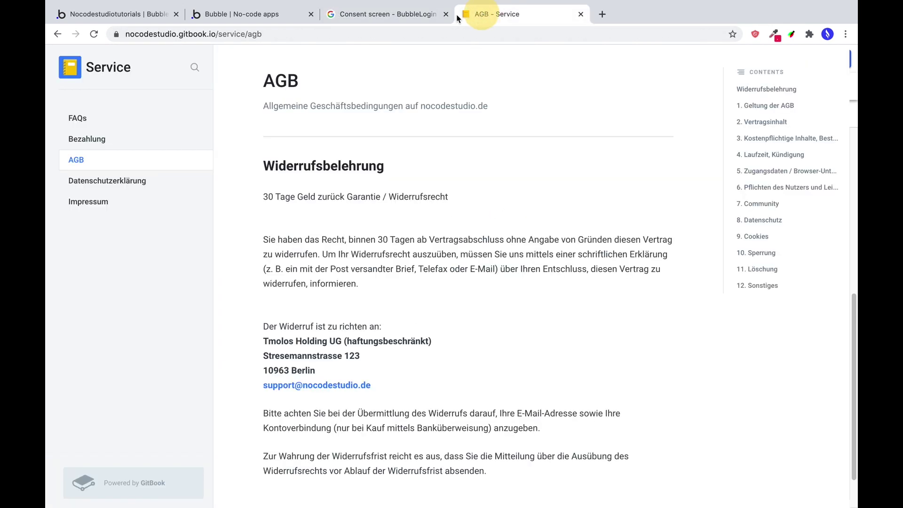
{"action": "left_click", "coordinate": [224, 33]}
{"action": "key", "text": "ctrl+c"}
{"action": "left_click", "coordinate": [108, 180]}
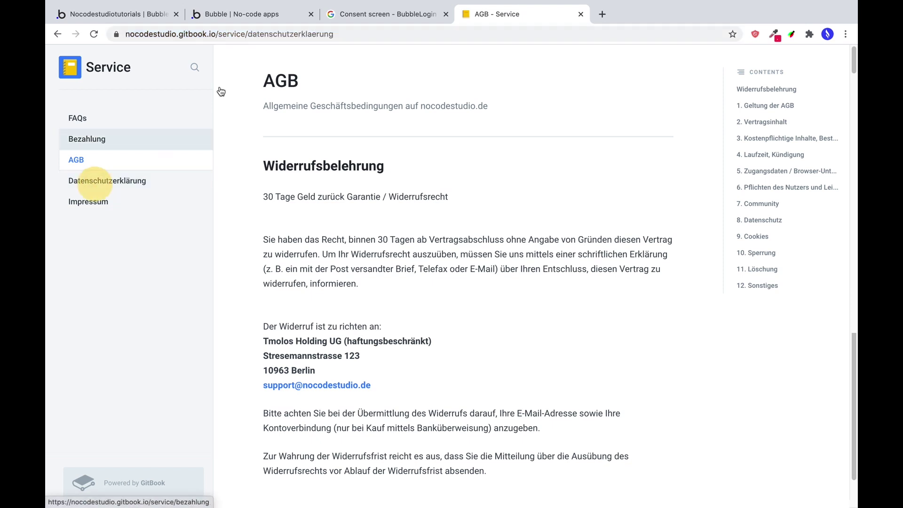
{"action": "left_click", "coordinate": [249, 14]}
{"action": "left_click", "coordinate": [358, 14]}
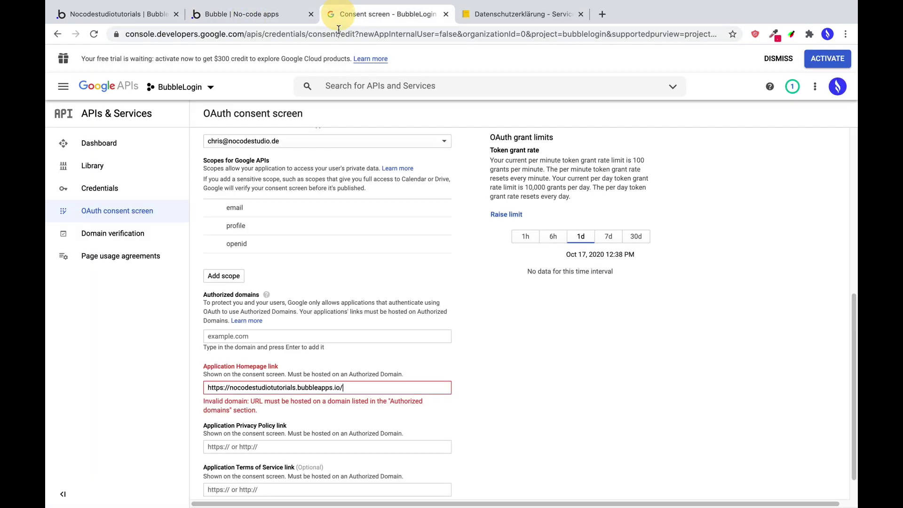
{"action": "scroll", "coordinate": [288, 423], "scroll_direction": "down", "scroll_amount": 1}
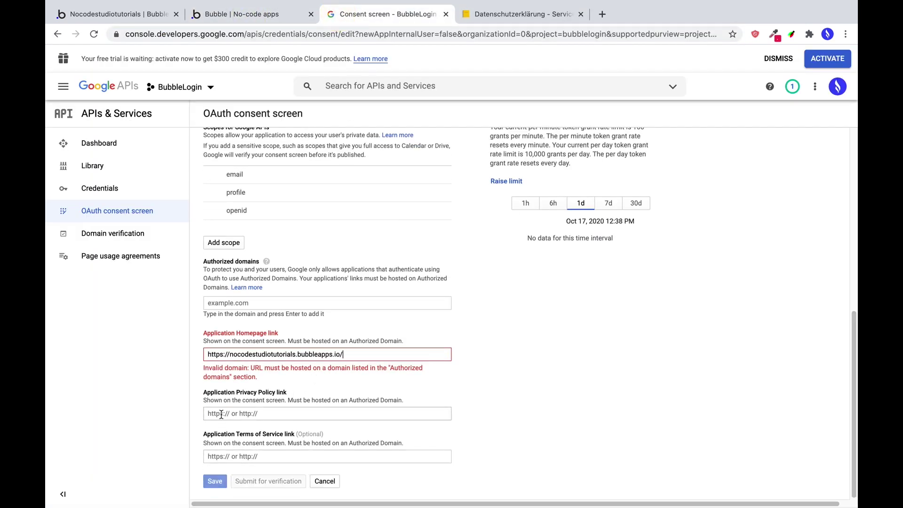
{"action": "left_click", "coordinate": [238, 457]}
{"action": "key", "text": "ctrl+v"}
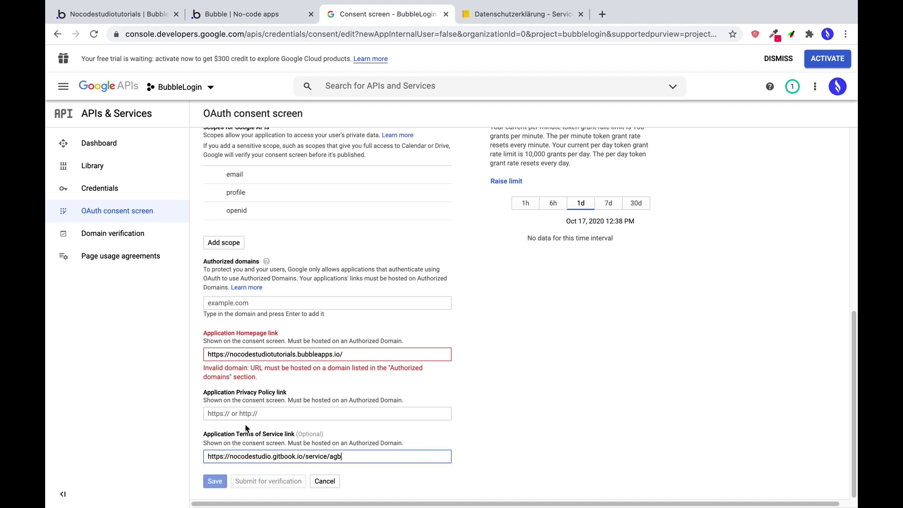
{"action": "left_click", "coordinate": [518, 14]}
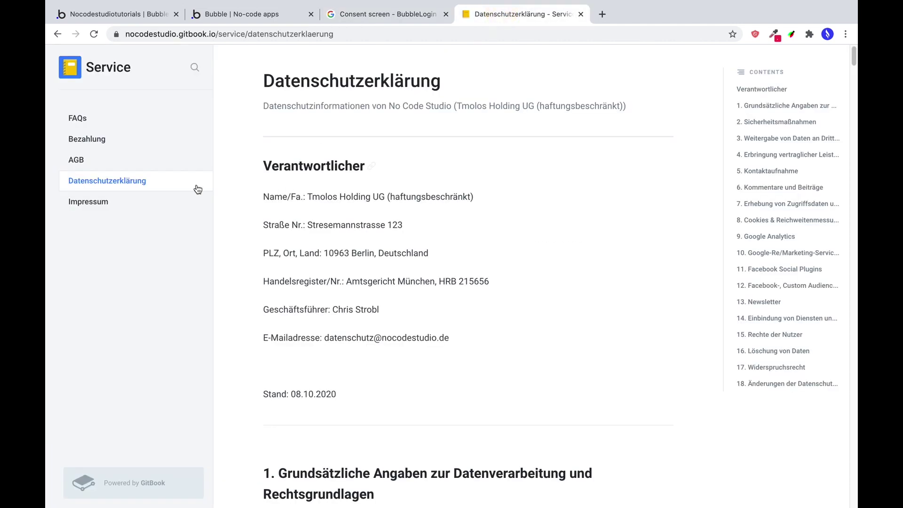
{"action": "left_click", "coordinate": [77, 157]}
{"action": "left_click", "coordinate": [188, 34]}
{"action": "key", "text": "ctrl+c"}
{"action": "left_click", "coordinate": [386, 14]}
{"action": "left_click", "coordinate": [299, 414]}
{"action": "key", "text": "ctrl+v"}
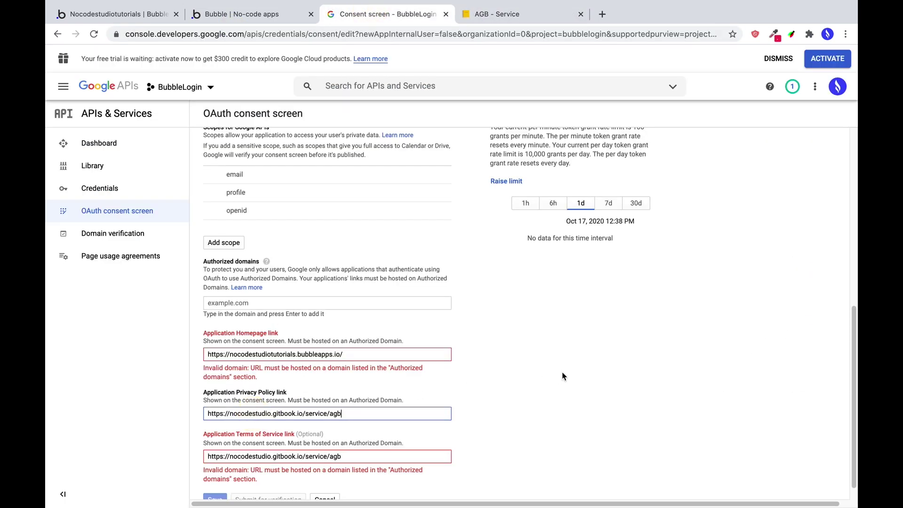
Step: Add bubbleapps.io and gitbook.io as authorized domains on the OAuth consent screen and save it
{"action": "scroll", "coordinate": [400, 374], "scroll_direction": "down", "scroll_amount": 1}
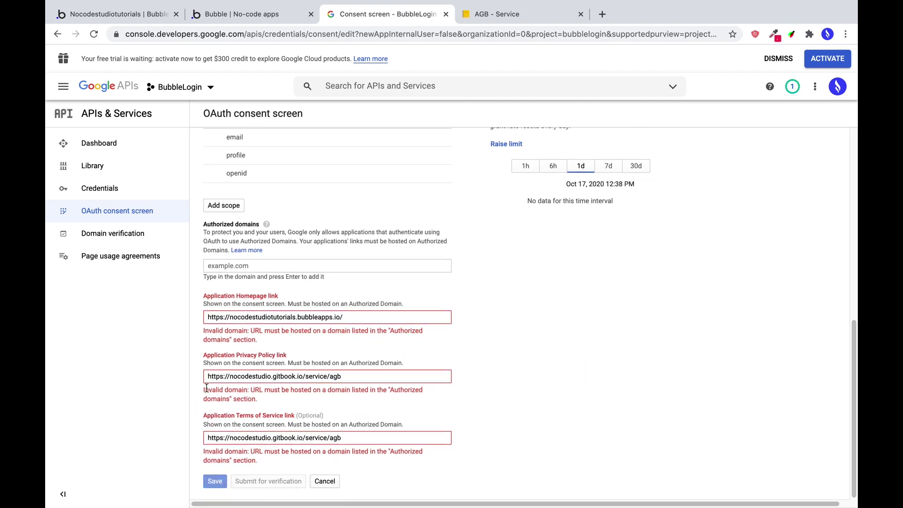
{"action": "left_click", "coordinate": [228, 272]}
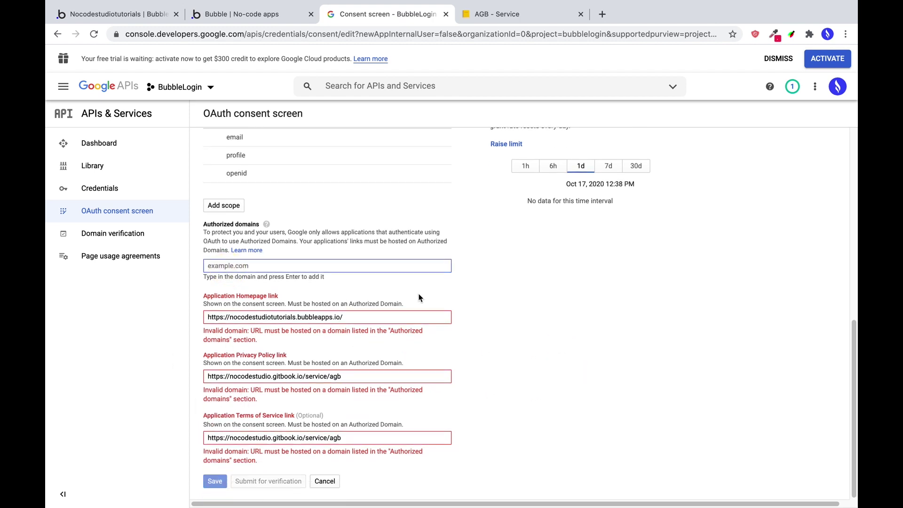
{"action": "type", "text": "bubbleapps.io"}
{"action": "key", "text": "Return"}
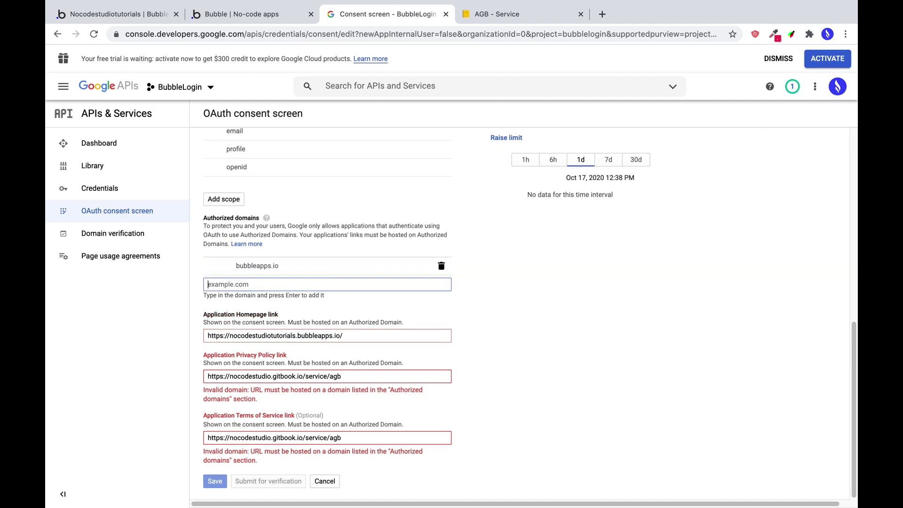
{"action": "type", "text": "gitbo"}
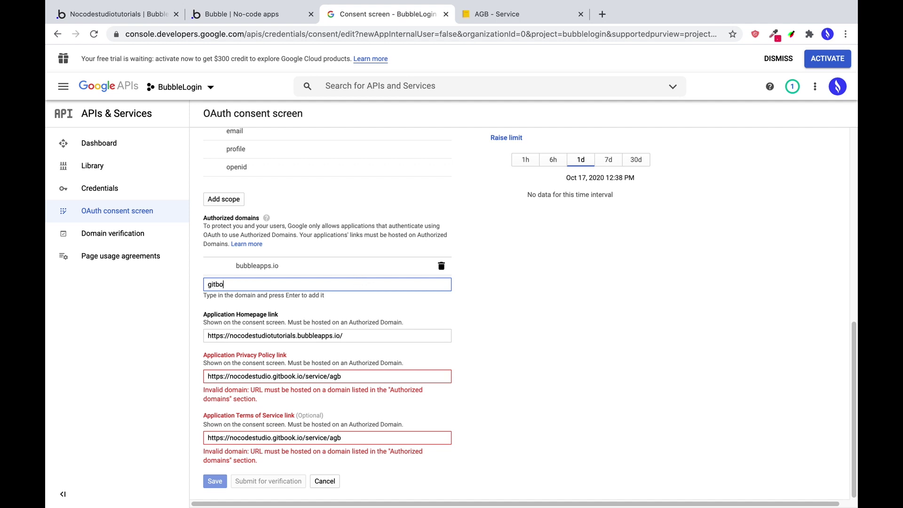
{"action": "type", "text": "ok.io"}
{"action": "key", "text": "Return"}
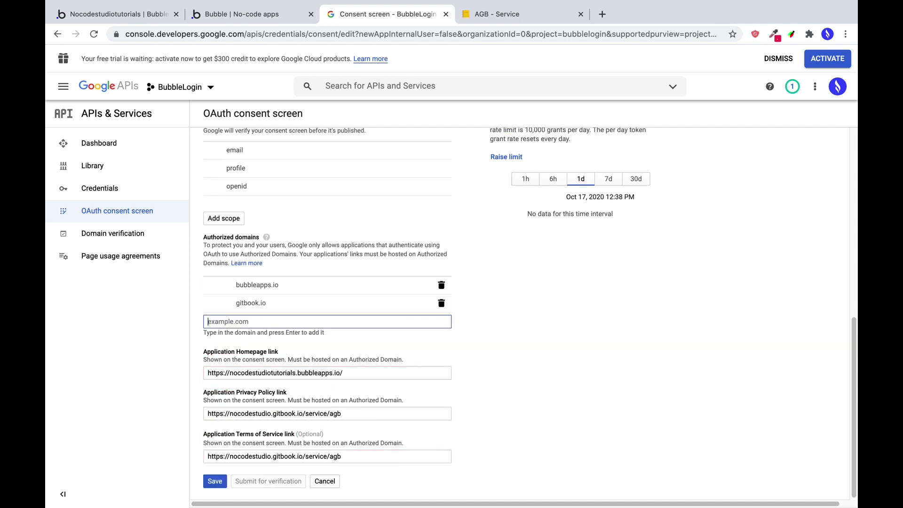
{"action": "left_click", "coordinate": [216, 480]}
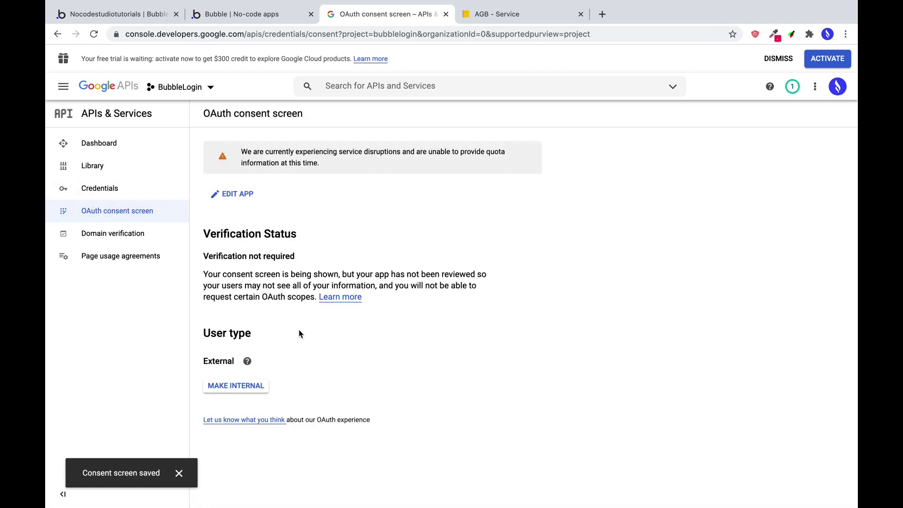
Step: Start a new OAuth client ID credential of type Web application and name it LoginmitGmail
{"action": "left_click", "coordinate": [113, 190]}
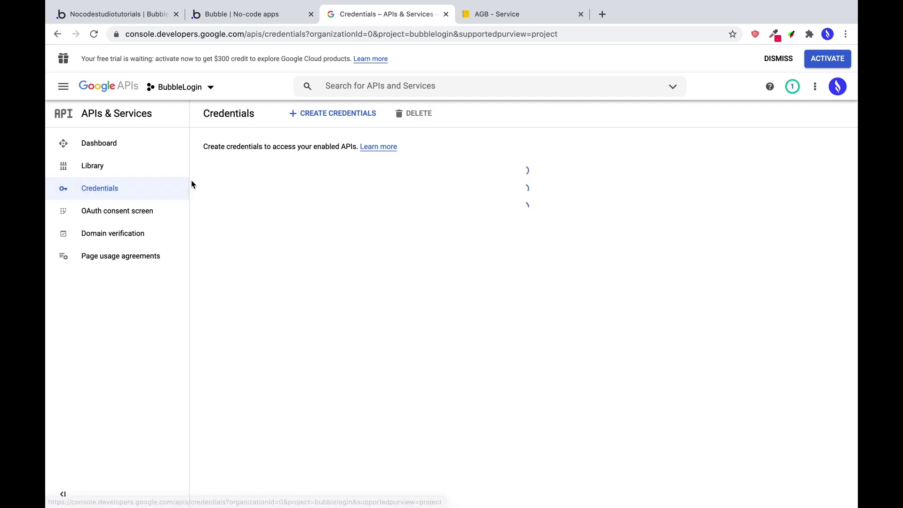
{"action": "left_click", "coordinate": [342, 115]}
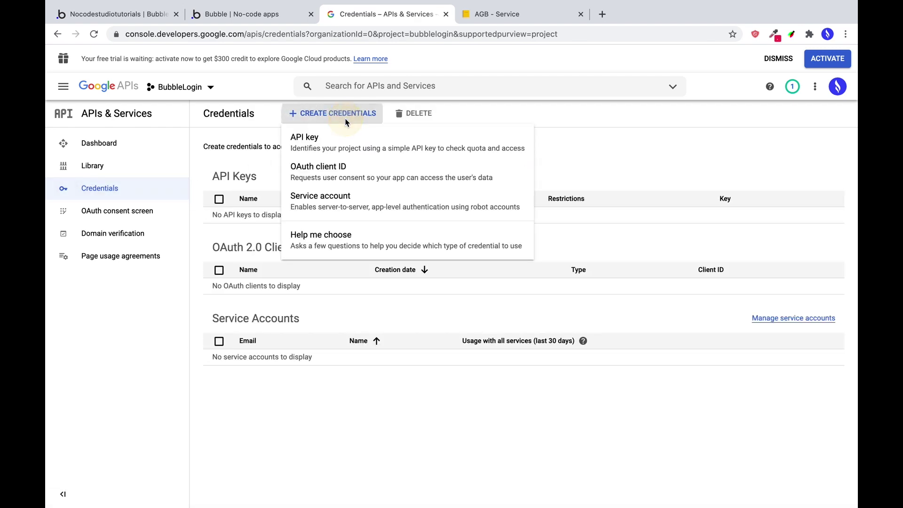
{"action": "left_click", "coordinate": [359, 180]}
{"action": "left_click", "coordinate": [391, 200]}
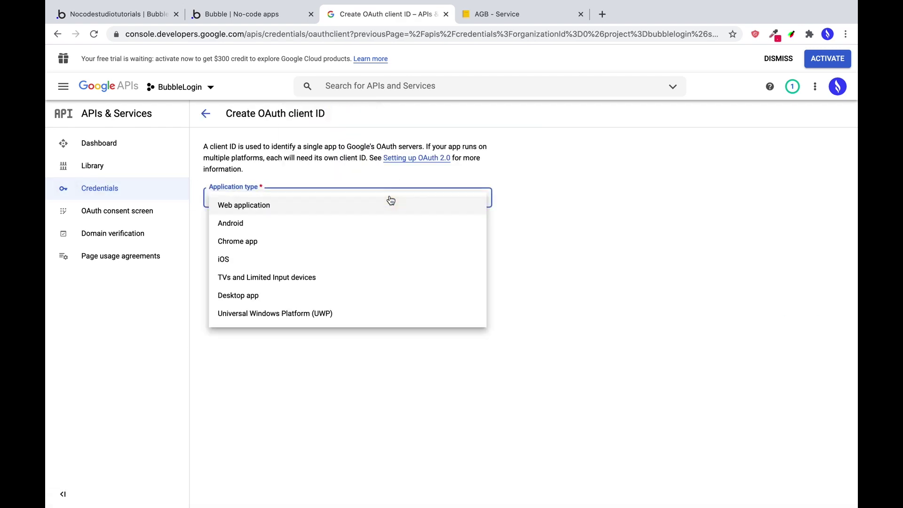
{"action": "left_click", "coordinate": [334, 207]}
{"action": "double_click", "coordinate": [260, 245]}
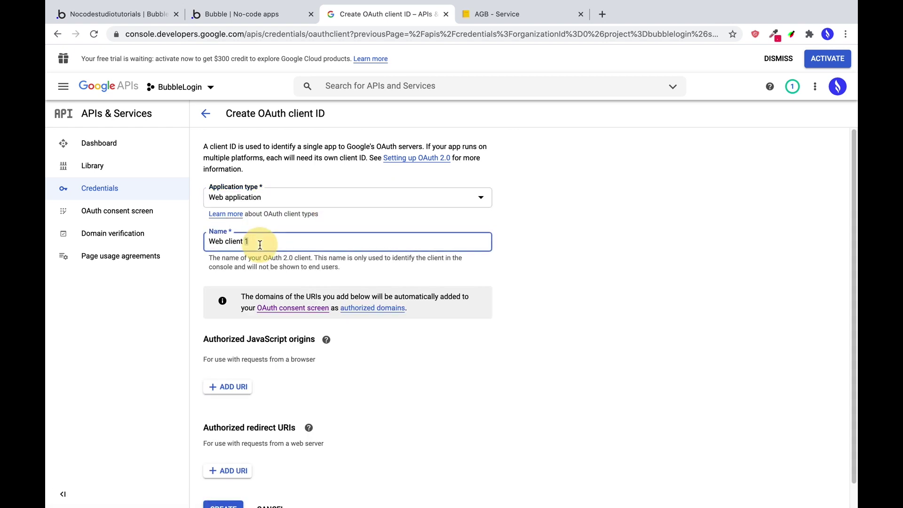
{"action": "triple_click", "coordinate": [260, 244]}
{"action": "type", "text": "LoginmitGmail"}
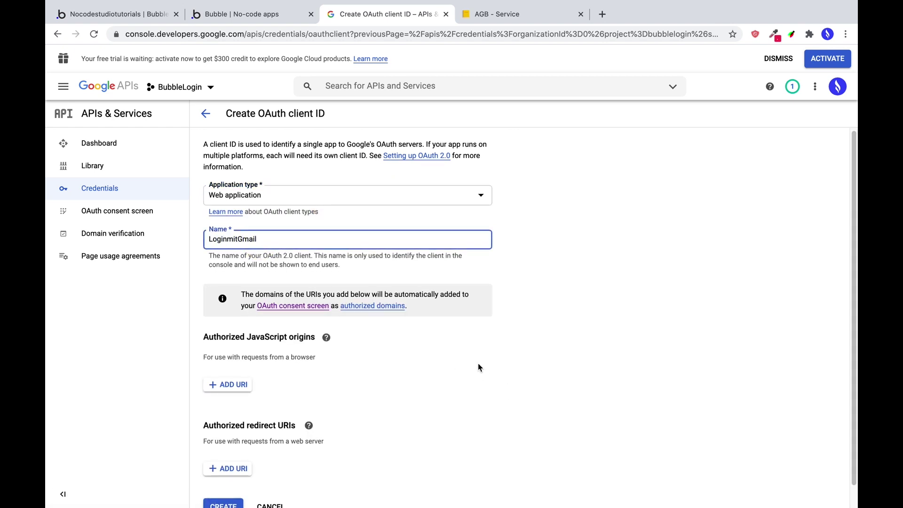
{"action": "scroll", "coordinate": [470, 352], "scroll_direction": "down", "scroll_amount": 1}
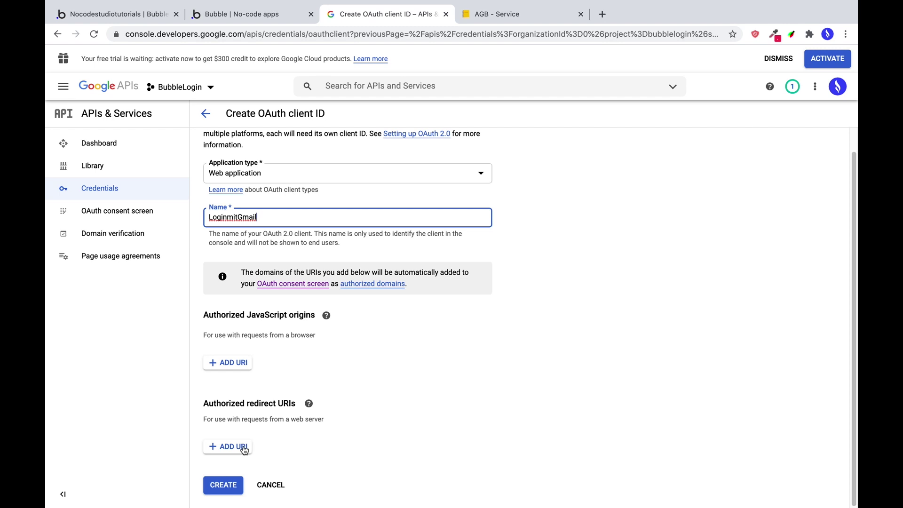
Step: In the Bubble editor, search the plugins for google and install Bubble's own Google login plugin with the generic redirect URL option on
{"action": "left_click", "coordinate": [129, 17]}
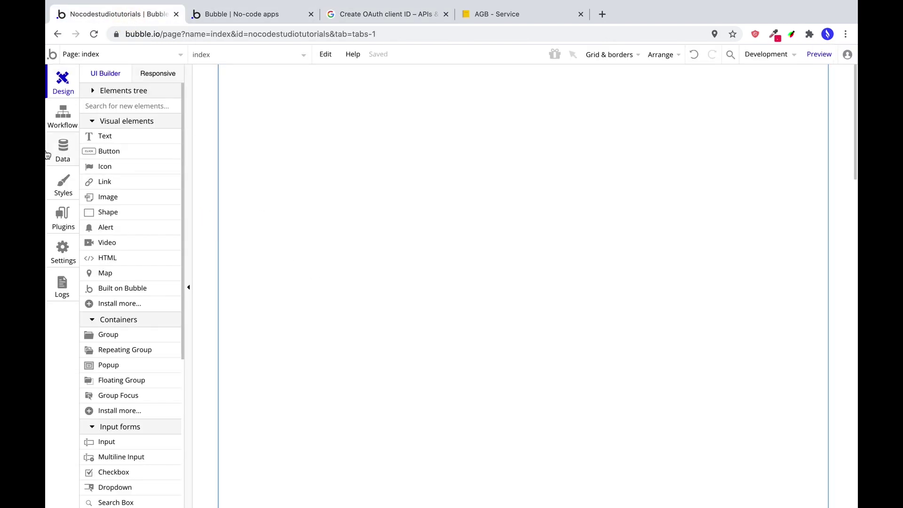
{"action": "left_click", "coordinate": [63, 218]}
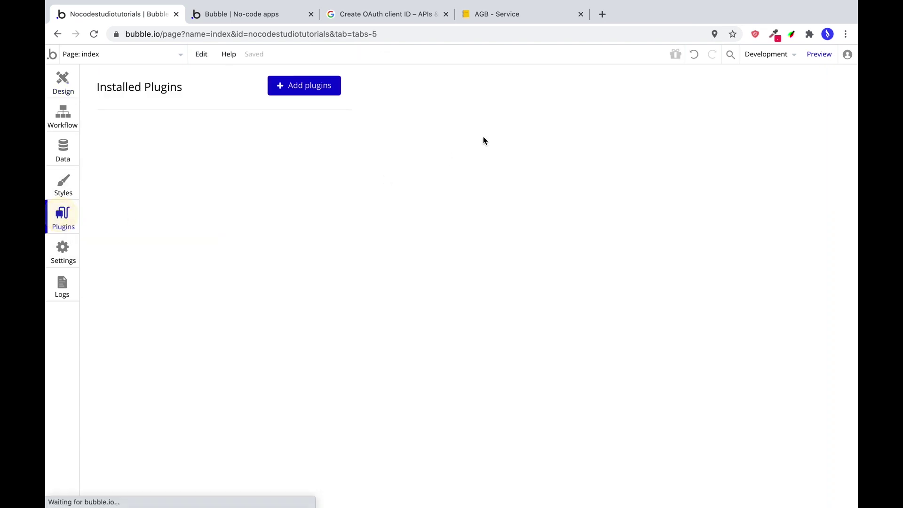
{"action": "left_click", "coordinate": [282, 85]}
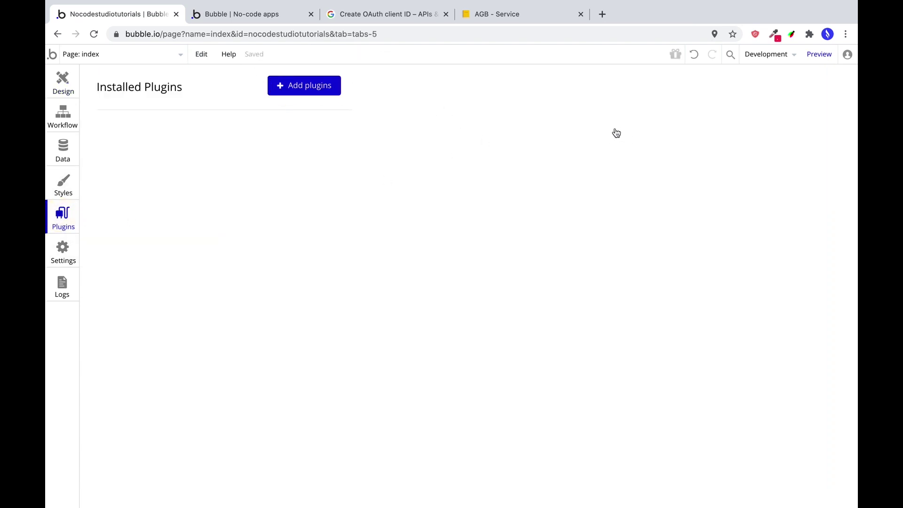
{"action": "type", "text": "google"}
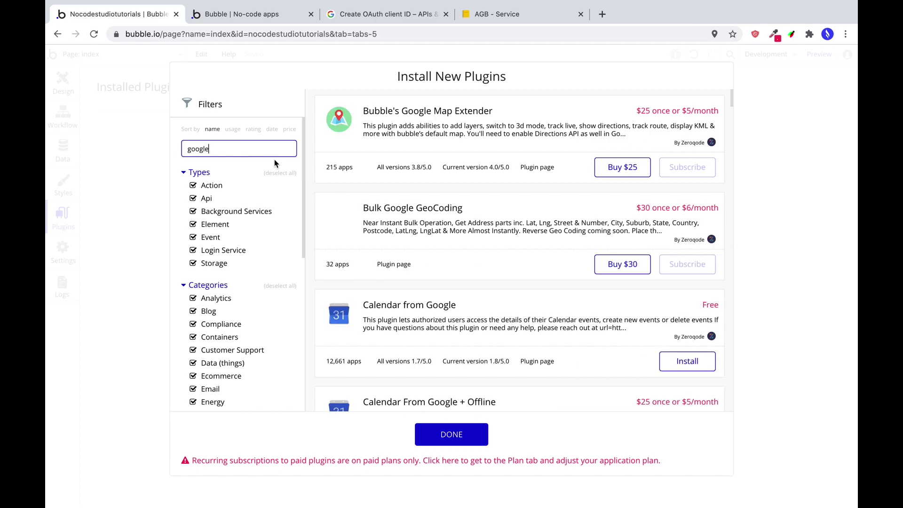
{"action": "scroll", "coordinate": [522, 307], "scroll_direction": "down", "scroll_amount": 10}
{"action": "scroll", "coordinate": [525, 306], "scroll_direction": "down", "scroll_amount": 8}
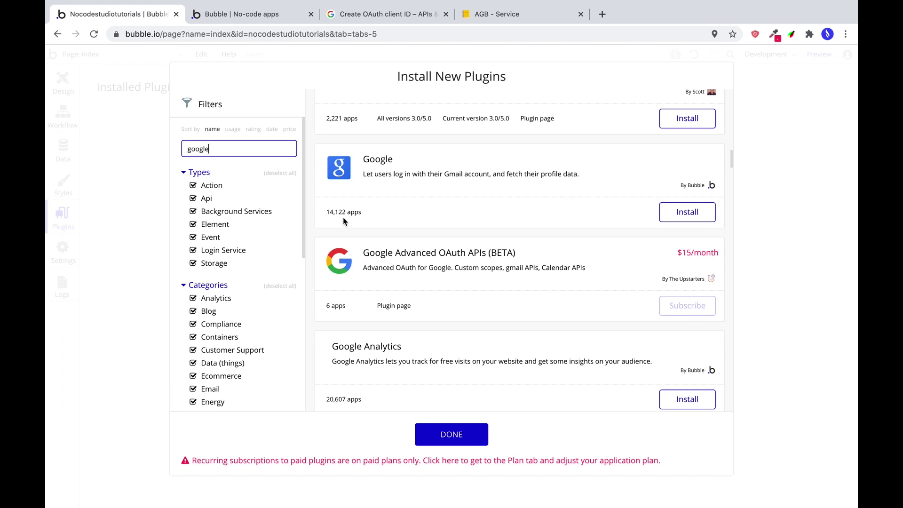
{"action": "left_click", "coordinate": [691, 212]}
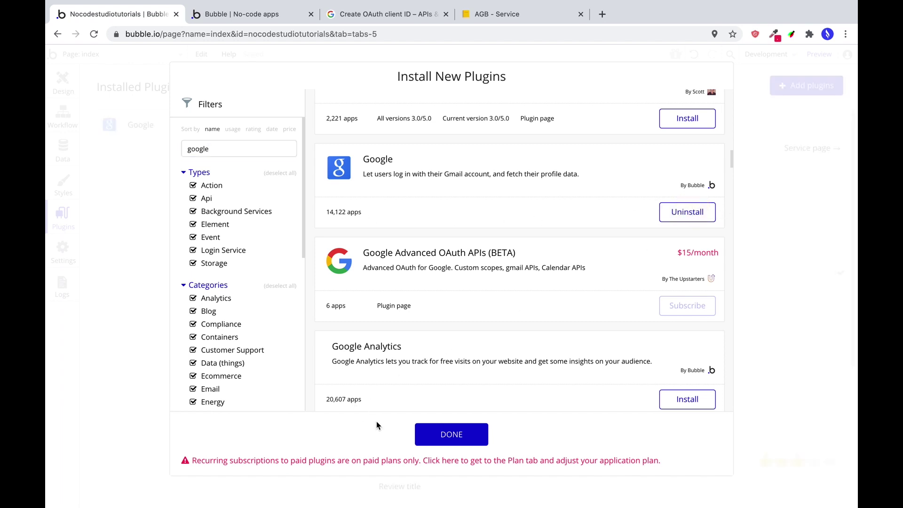
{"action": "left_click", "coordinate": [453, 438]}
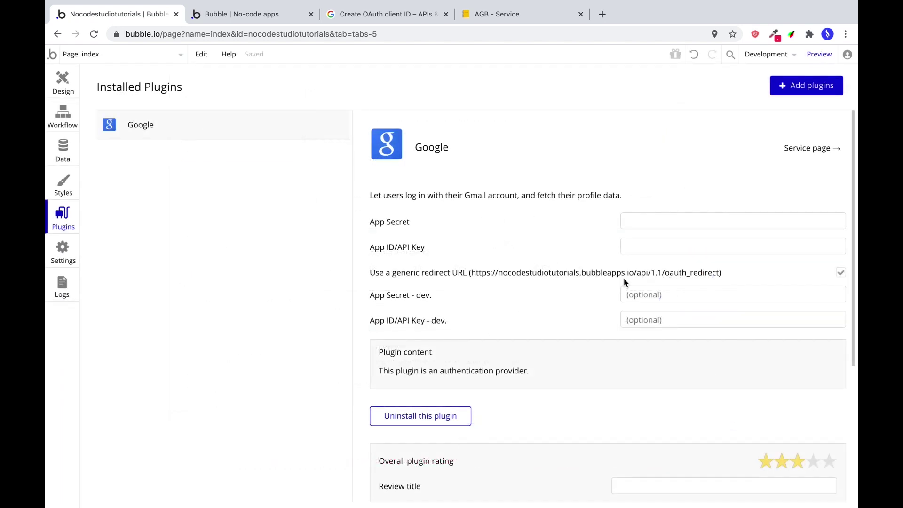
{"action": "left_click", "coordinate": [840, 272]}
{"action": "left_click", "coordinate": [841, 272]}
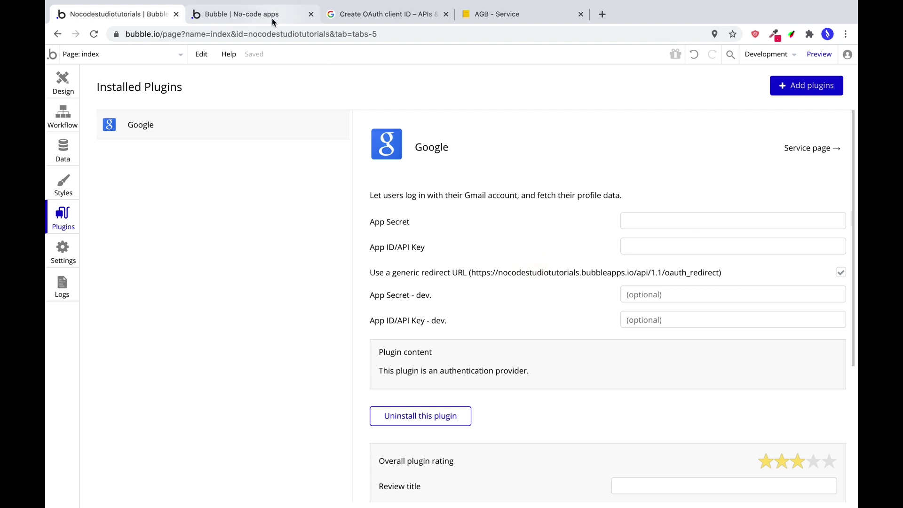
{"action": "left_click", "coordinate": [246, 16]}
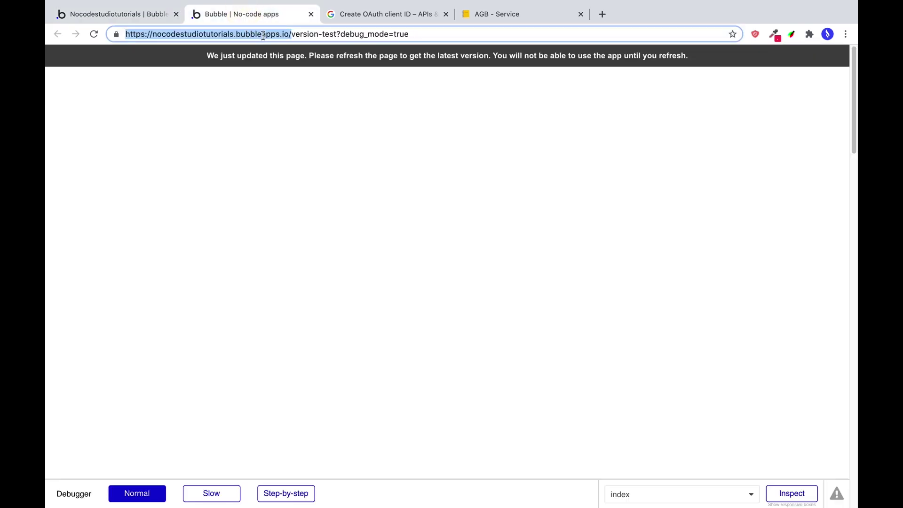
{"action": "left_click", "coordinate": [365, 16]}
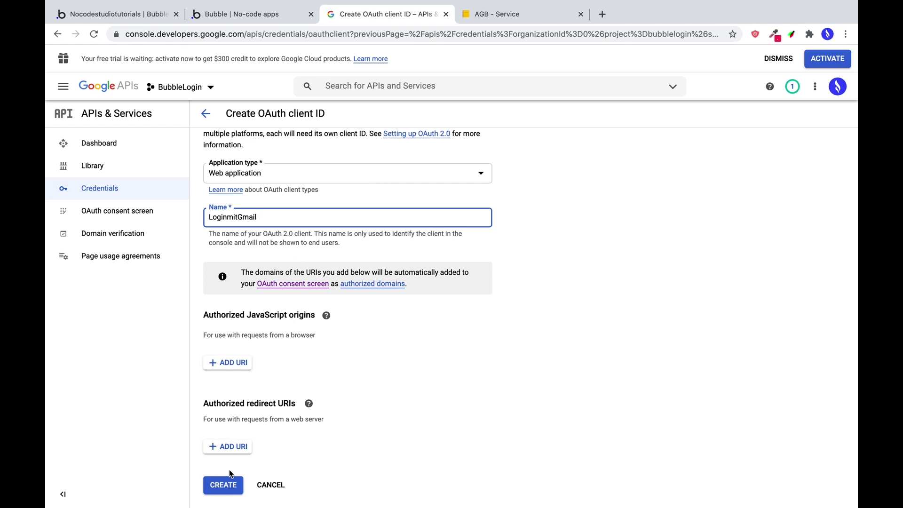
{"action": "left_click", "coordinate": [218, 447]}
{"action": "type", "text": "https://nocodestudiotutorials.bubbleapps.io/"}
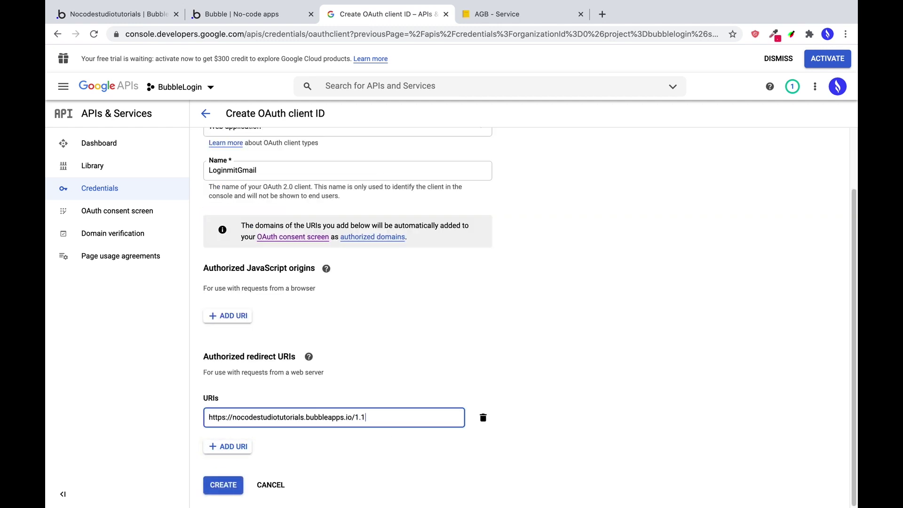
{"action": "type", "text": "api/1.1./oauth_redirect"}
{"action": "left_click", "coordinate": [483, 329]}
{"action": "left_click", "coordinate": [223, 490]}
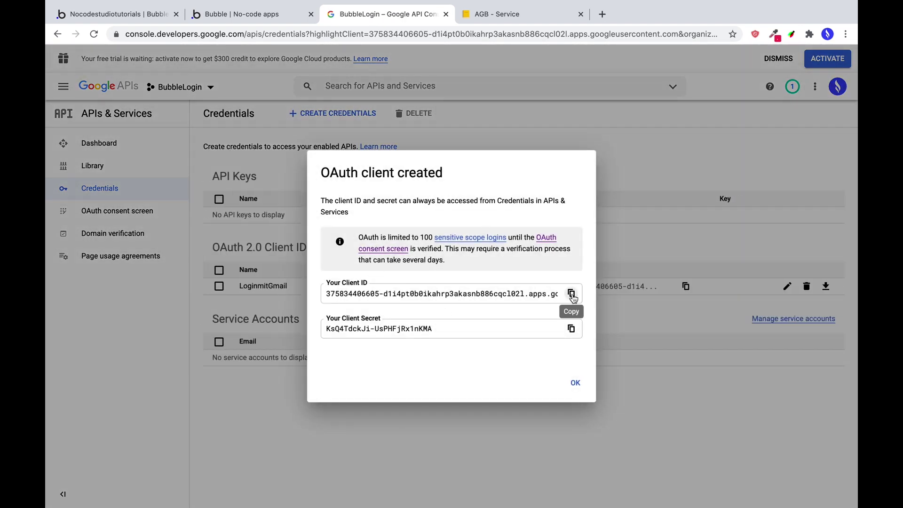
Step: Copy the new client ID and paste it into the Bubble Google plugin's App ID/API Key and App ID/API Key - dev. fields
{"action": "left_click", "coordinate": [571, 293]}
{"action": "left_click", "coordinate": [139, 14]}
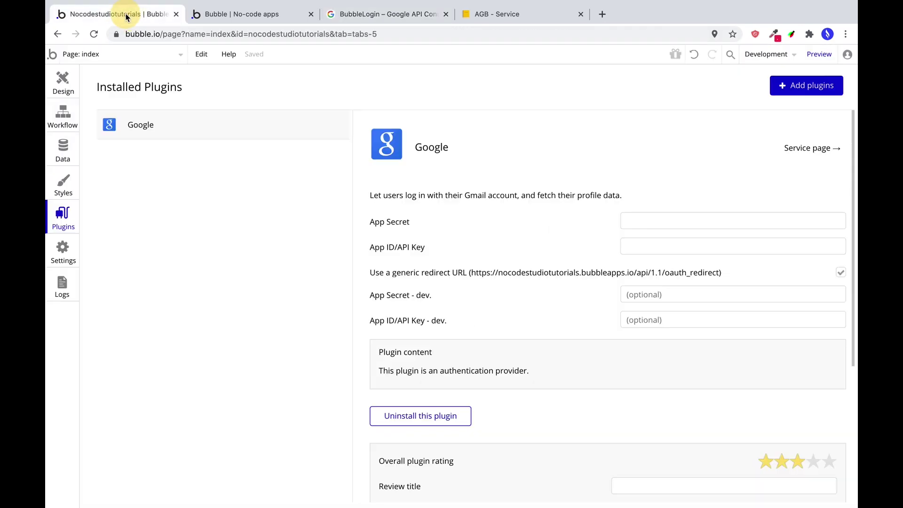
{"action": "left_click", "coordinate": [650, 247]}
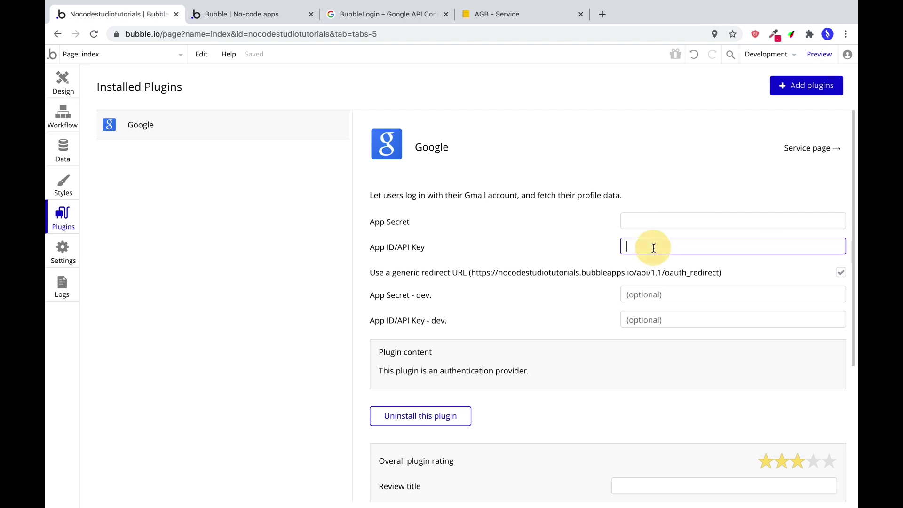
{"action": "key", "text": "ctrl+v"}
{"action": "left_click", "coordinate": [635, 325]}
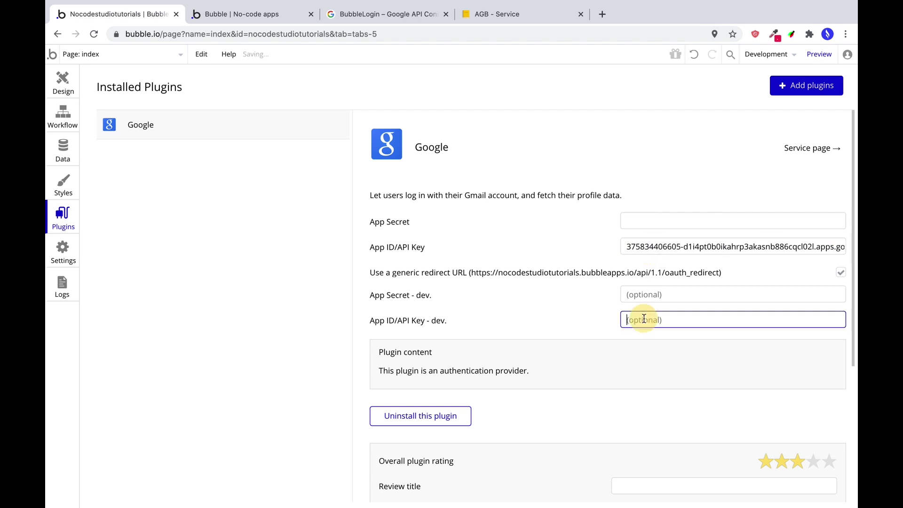
{"action": "key", "text": "ctrl+v"}
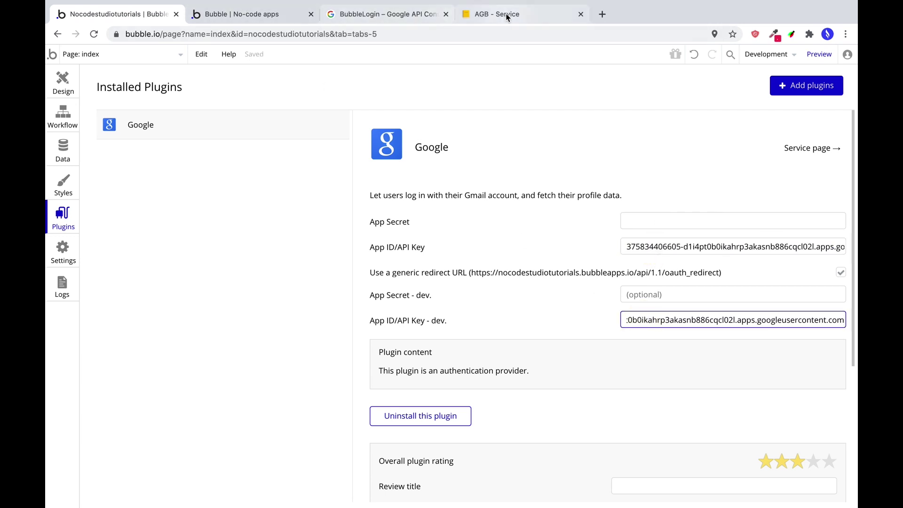
Step: Copy the client secret from Google APIs and paste it into the Bubble Google plugin's App Secret and App Secret - dev. fields
{"action": "left_click", "coordinate": [256, 15]}
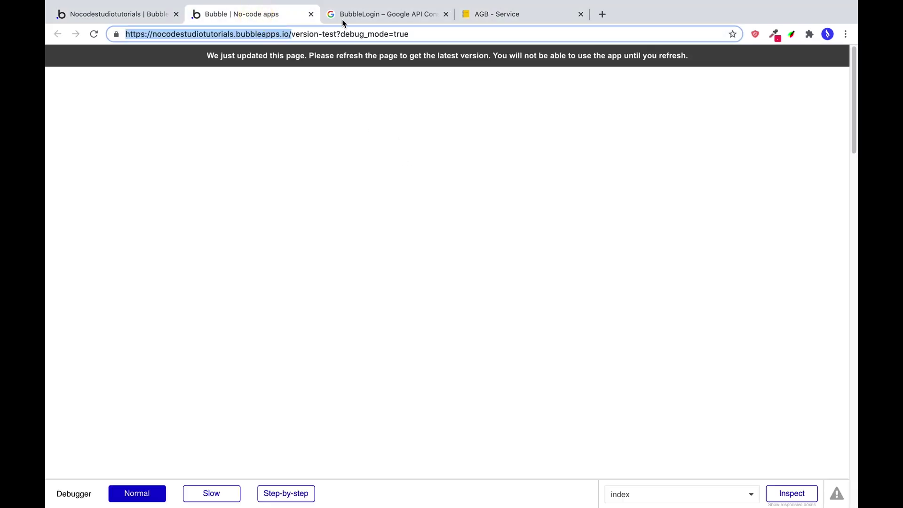
{"action": "left_click", "coordinate": [400, 17]}
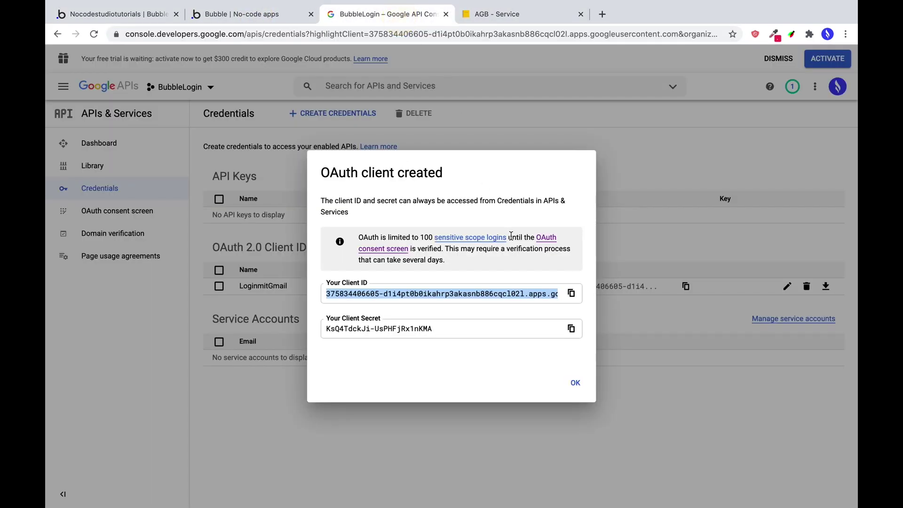
{"action": "left_click", "coordinate": [571, 329]}
{"action": "left_click", "coordinate": [123, 16]}
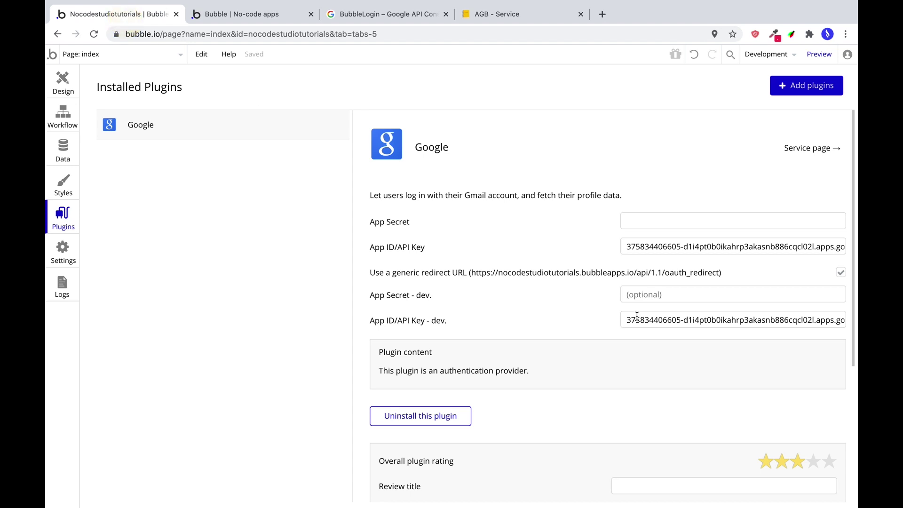
{"action": "left_click", "coordinate": [635, 220]}
{"action": "key", "text": "ctrl+v"}
{"action": "left_click", "coordinate": [651, 293]}
{"action": "key", "text": "ctrl+v"}
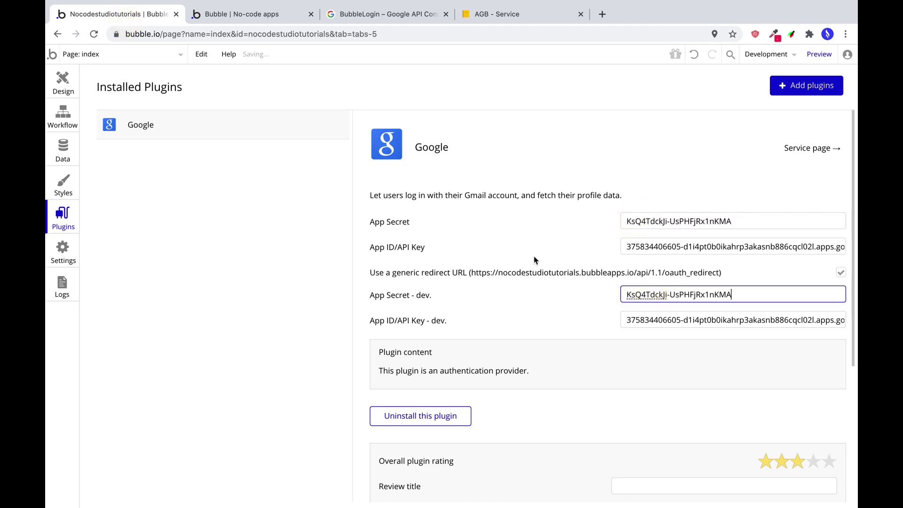
{"action": "left_click", "coordinate": [535, 256]}
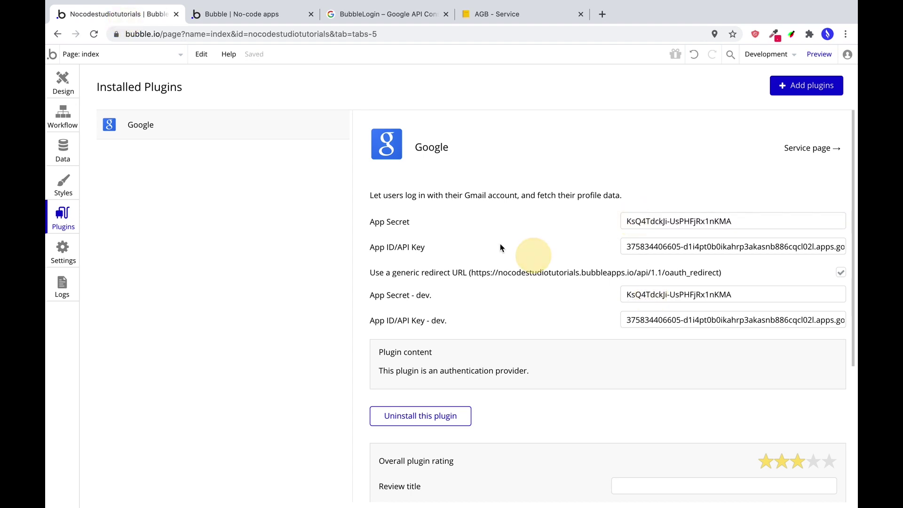
Step: Draw a button about 181 by 42 near the top of the index page and label it "Login mit Google"
{"action": "left_click", "coordinate": [73, 96]}
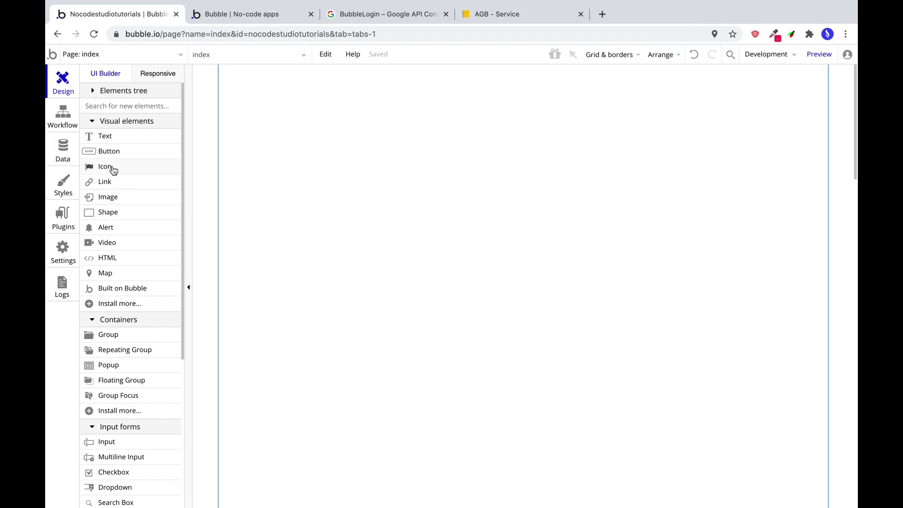
{"action": "left_click", "coordinate": [109, 151]}
{"action": "left_click_drag", "start_coordinate": [346, 123], "coordinate": [449, 148]}
{"action": "type", "text": "Login mit Google"}
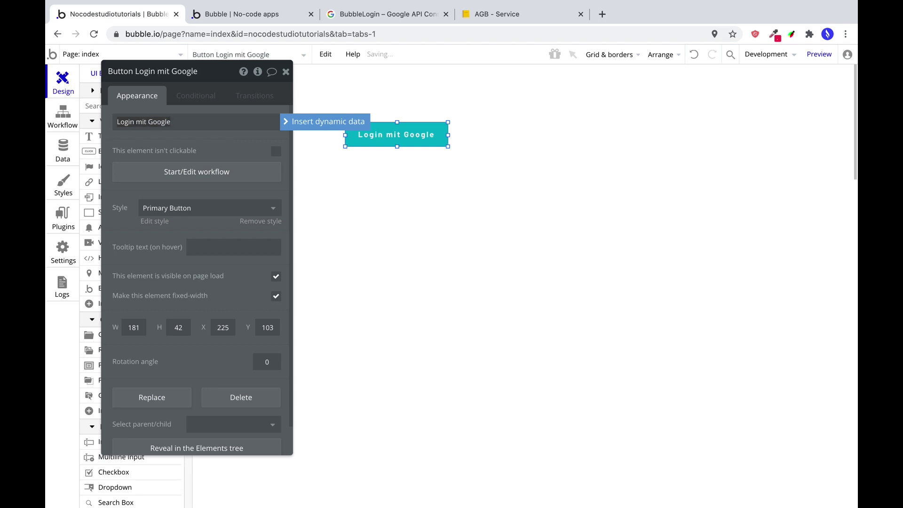
Step: Create a click workflow for the "Login mit Google" button with a Signup/login with a social network action using Google as OAuth provider
{"action": "left_click", "coordinate": [328, 192]}
{"action": "left_click", "coordinate": [403, 133]}
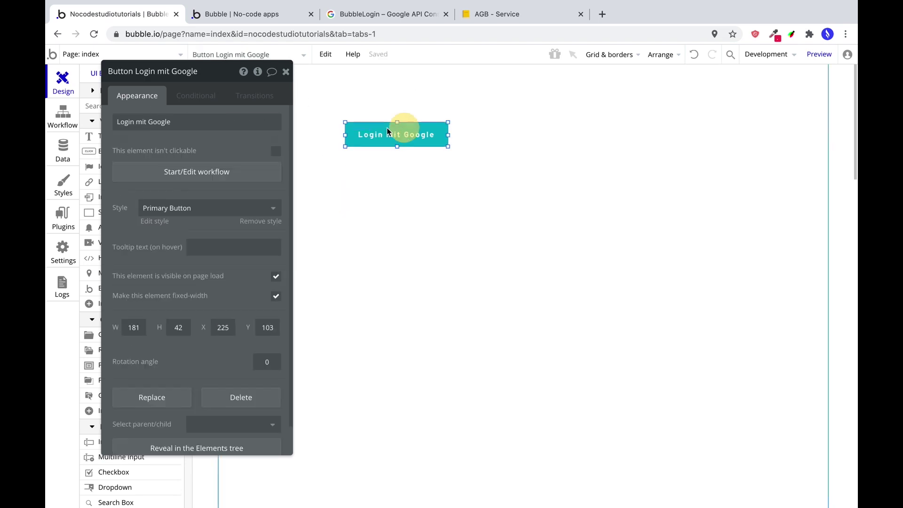
{"action": "left_click", "coordinate": [197, 173]}
{"action": "left_click", "coordinate": [142, 153]}
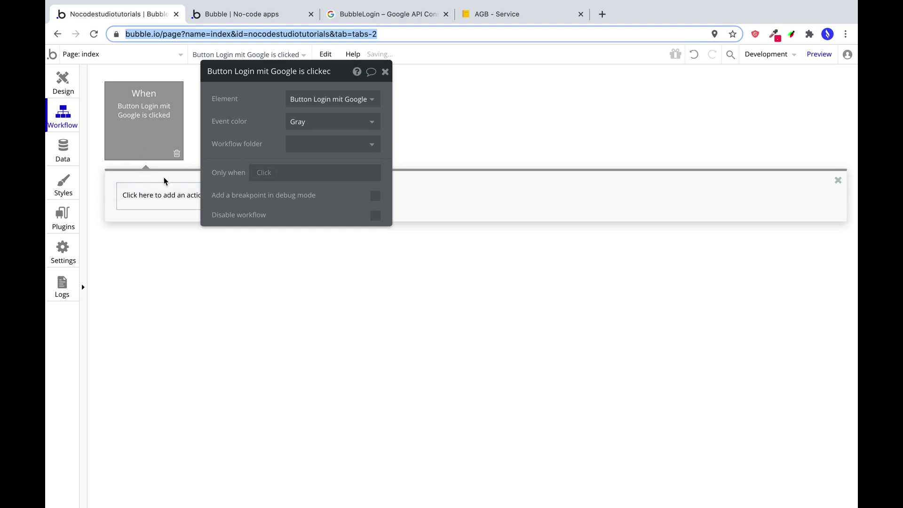
{"action": "left_click_drag", "start_coordinate": [328, 71], "coordinate": [578, 95]}
{"action": "left_click", "coordinate": [160, 195]}
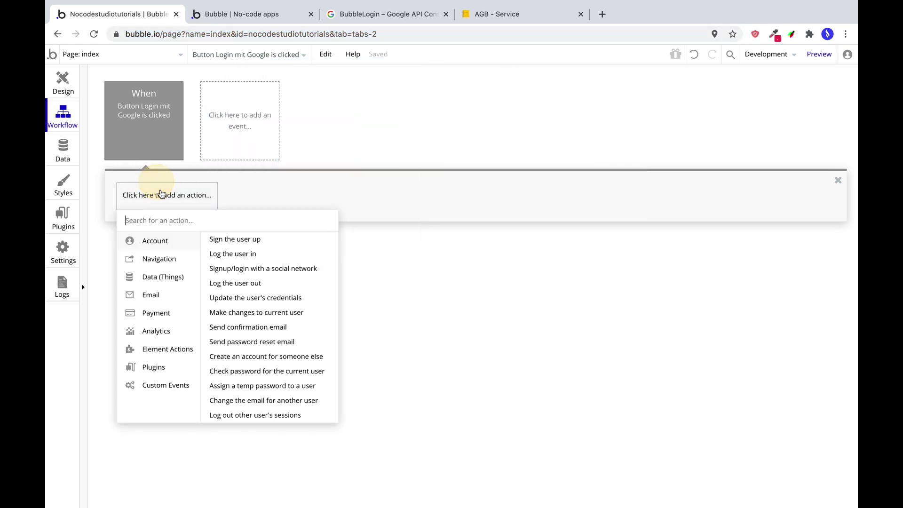
{"action": "left_click", "coordinate": [276, 269]}
{"action": "left_click", "coordinate": [598, 130]}
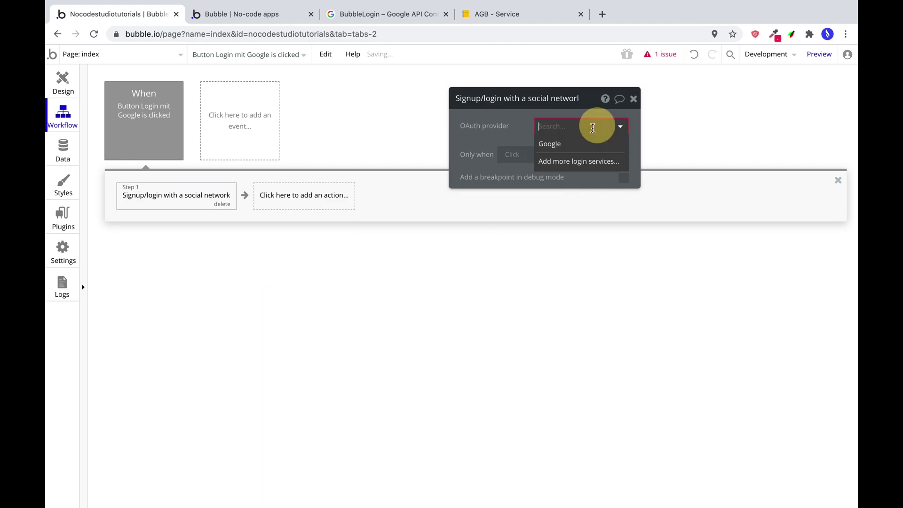
{"action": "left_click", "coordinate": [552, 143]}
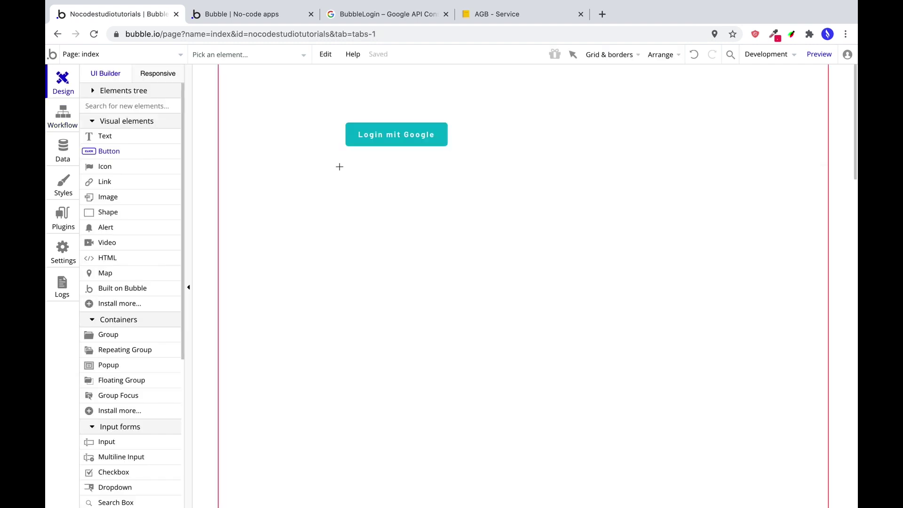
Step: Draw a button about 183 by 40 below the login button, label it "Logout", and make its click workflow log the user out
{"action": "left_click_drag", "start_coordinate": [343, 165], "coordinate": [447, 188]}
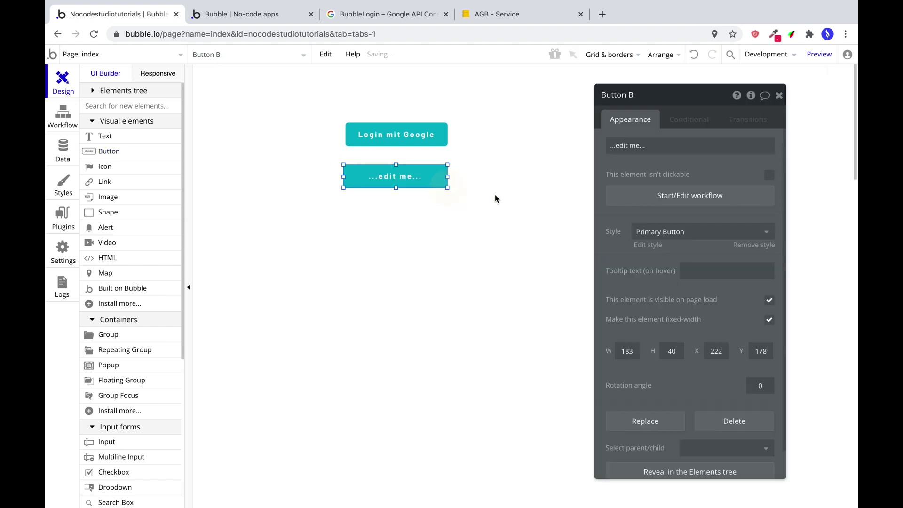
{"action": "type", "text": "Logout"}
{"action": "left_click", "coordinate": [686, 197]}
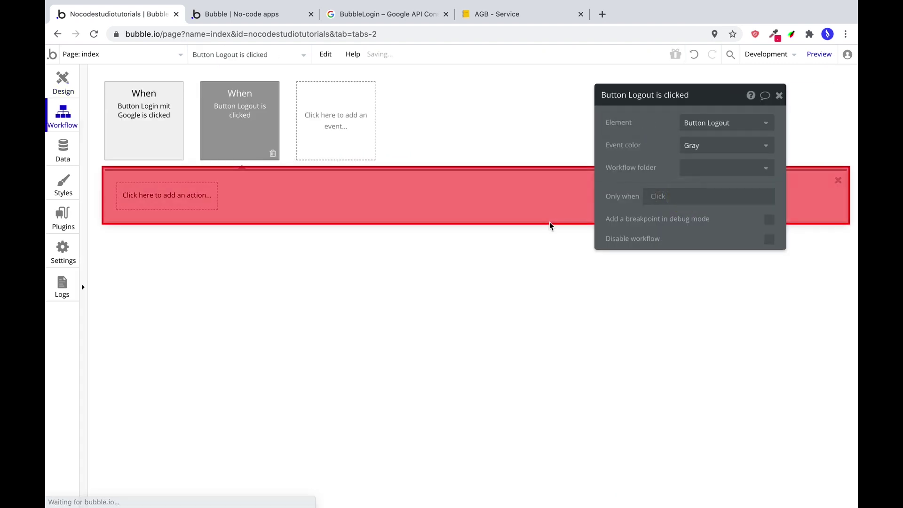
{"action": "left_click", "coordinate": [167, 196]}
{"action": "mouse_move", "coordinate": [193, 245]}
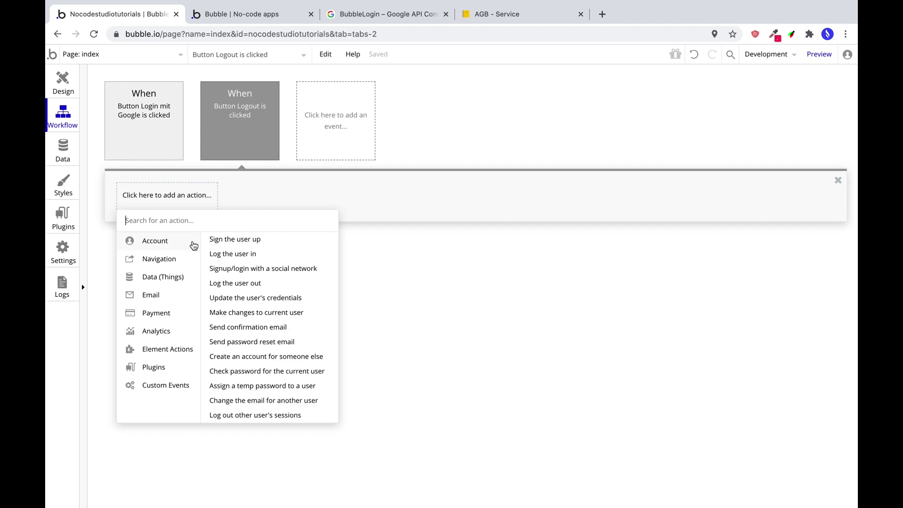
{"action": "left_click", "coordinate": [256, 283]}
Step: Back in the page design, draw a small square image beside the login button with Current User's Google's Profile picture as its dynamic image
{"action": "left_click", "coordinate": [62, 83]}
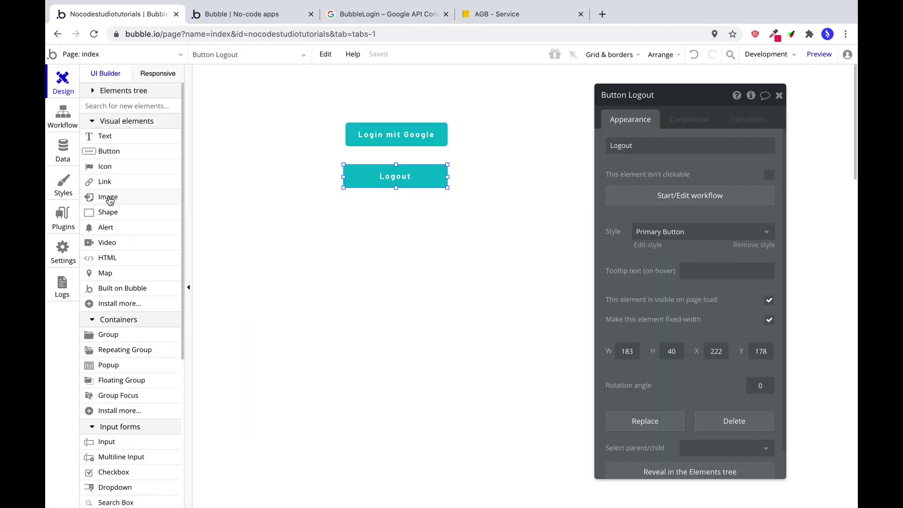
{"action": "left_click", "coordinate": [109, 198]}
{"action": "left_click_drag", "start_coordinate": [501, 138], "coordinate": [520, 151]}
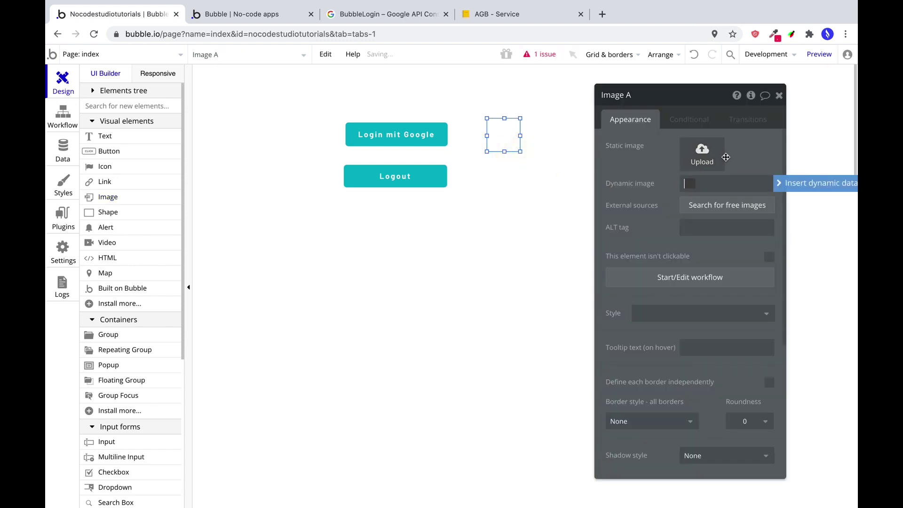
{"action": "left_click", "coordinate": [791, 183]}
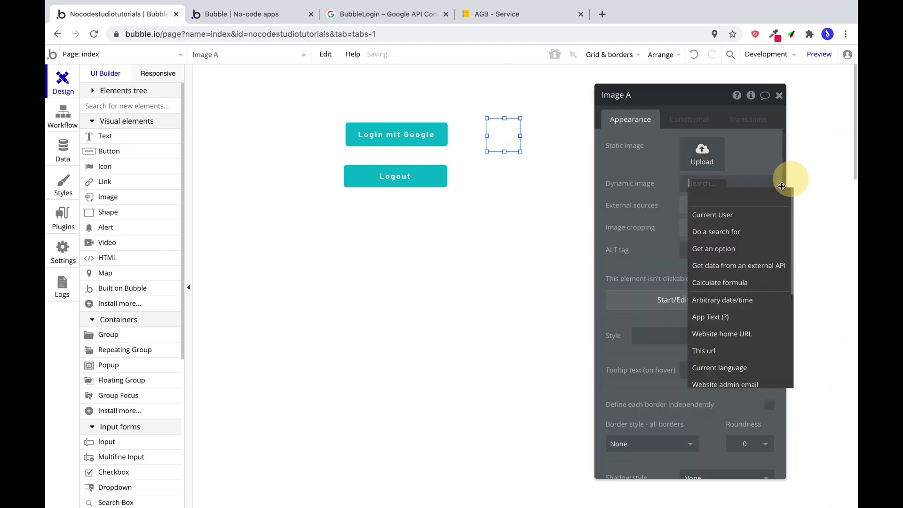
{"action": "left_click", "coordinate": [724, 220]}
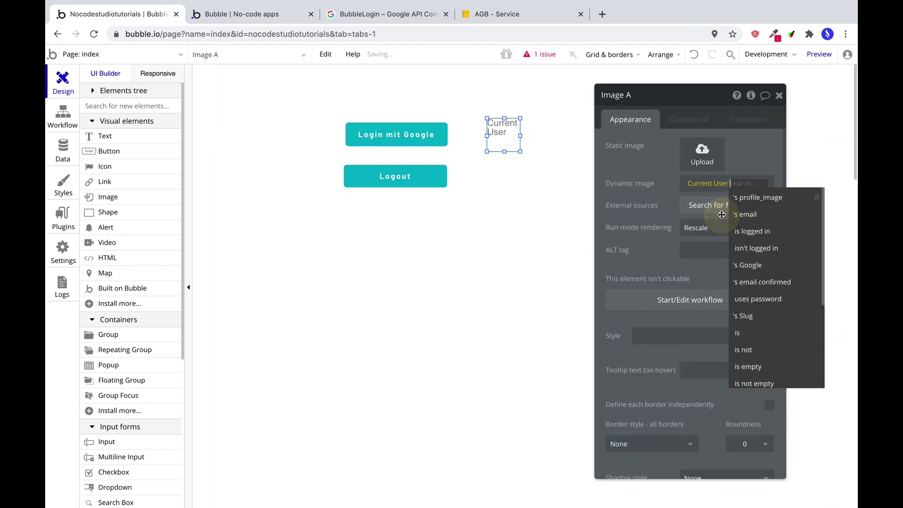
{"action": "left_click", "coordinate": [765, 261]}
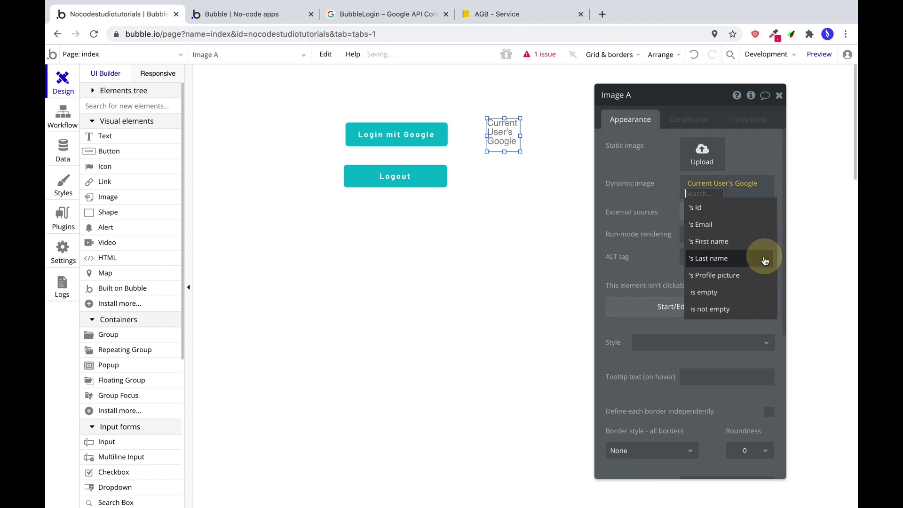
{"action": "left_click", "coordinate": [728, 276]}
Step: Process the profile picture with Imgix, resizing to fit the dimensions by cropping, and set the image's roundness to 250
{"action": "left_click", "coordinate": [740, 194]}
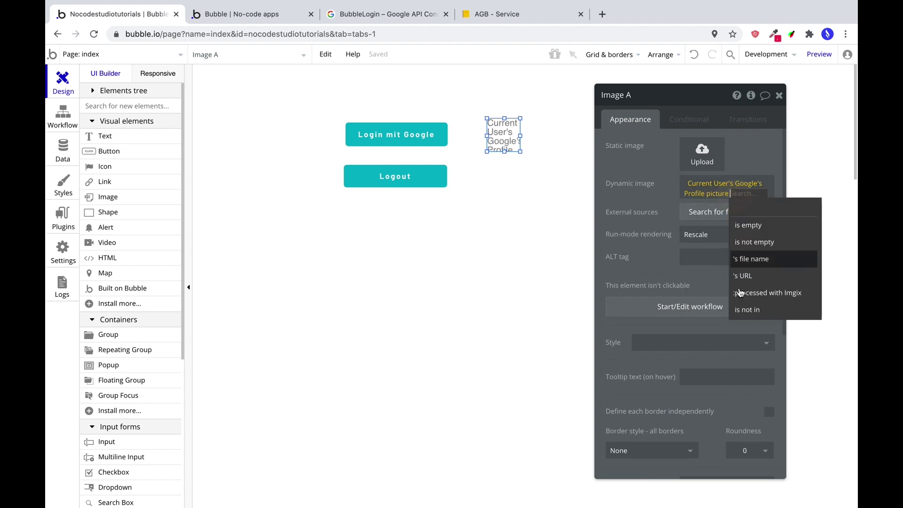
{"action": "left_click", "coordinate": [748, 294]}
{"action": "left_click", "coordinate": [572, 233]}
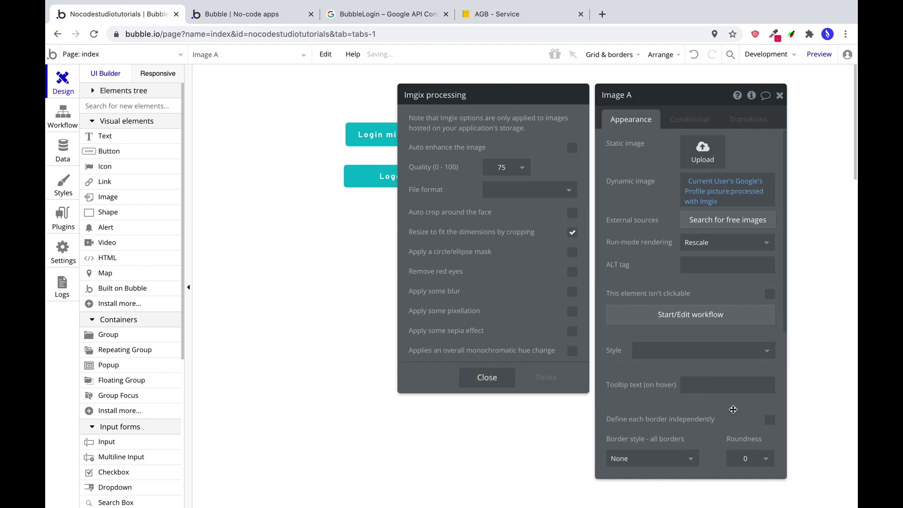
{"action": "left_click", "coordinate": [737, 464]}
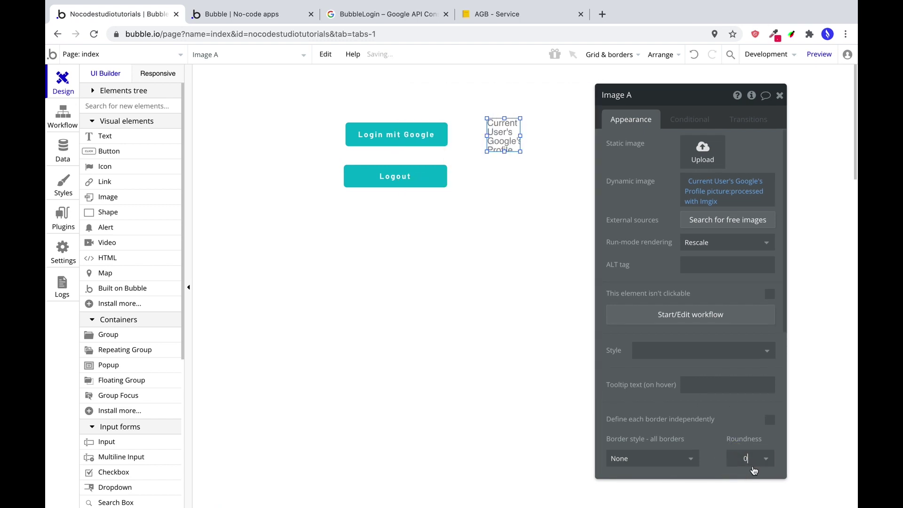
{"action": "left_click", "coordinate": [746, 460]}
{"action": "type", "text": "250"}
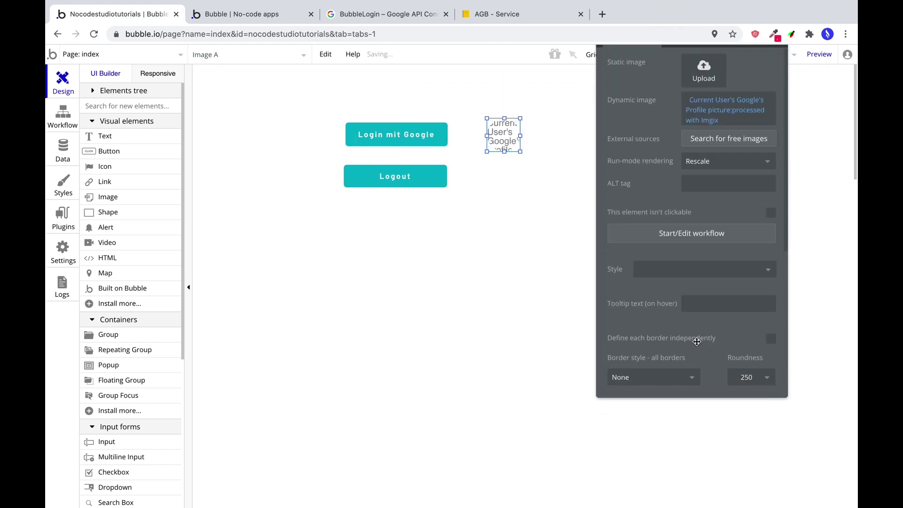
Step: Draw a text element about 162 by 36 beside the profile image, showing Current User's Google's First name
{"action": "left_click", "coordinate": [112, 142]}
{"action": "mouse_move", "coordinate": [559, 117]}
{"action": "left_mouse_down"}
{"action": "mouse_move", "coordinate": [651, 133]}
{"action": "mouse_move", "coordinate": [636, 138]}
{"action": "left_mouse_up"}
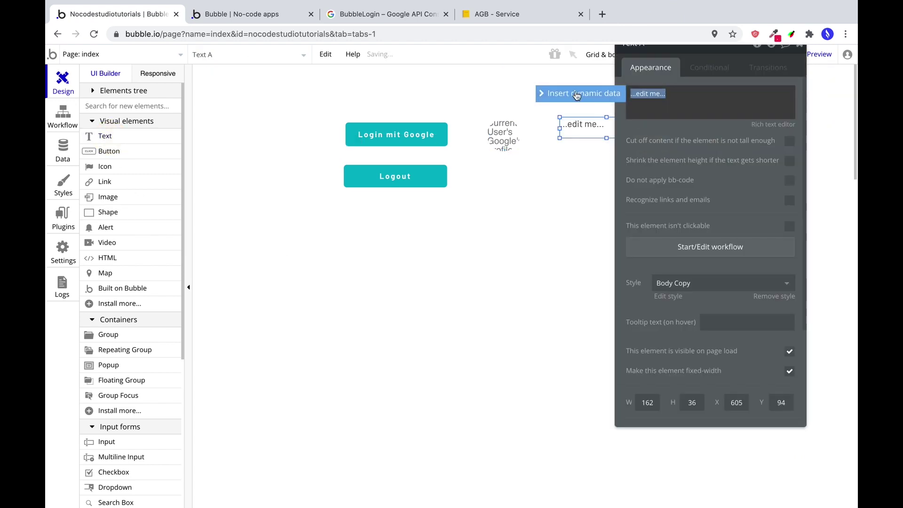
{"action": "left_click", "coordinate": [719, 178]}
Step: Duplicate the first name text, place the copy directly below it, and make it show Current User's Google's Last name
{"action": "key", "text": "ctrl+c"}
{"action": "key", "text": "ctrl+v"}
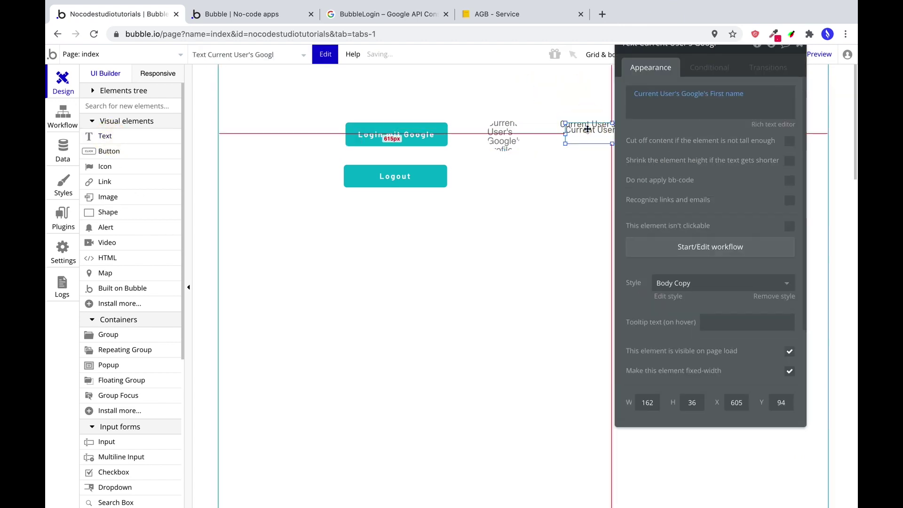
{"action": "left_click", "coordinate": [580, 147]}
{"action": "left_click", "coordinate": [719, 94]}
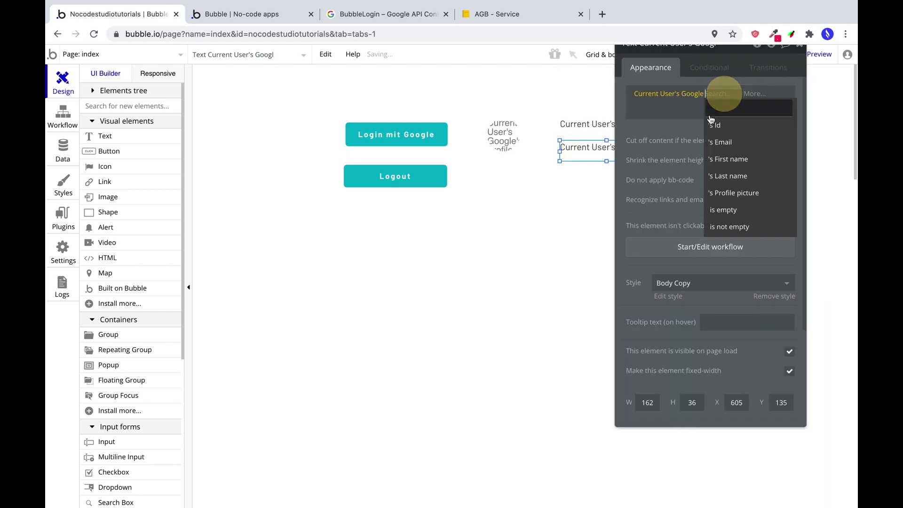
{"action": "left_click", "coordinate": [720, 178]}
Step: Place another copy of the text below the last name and make it show Current User's Google's Email
{"action": "left_click_drag", "start_coordinate": [580, 149], "coordinate": [571, 174]}
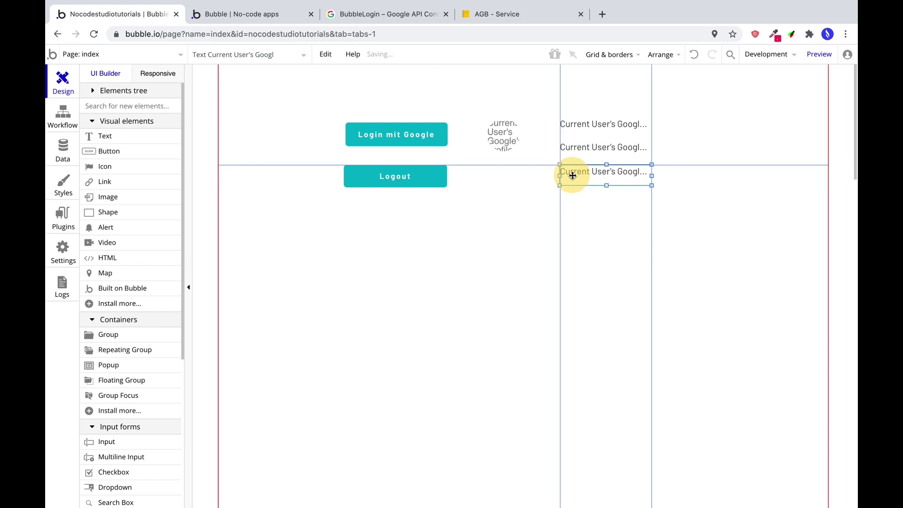
{"action": "left_click", "coordinate": [729, 92]}
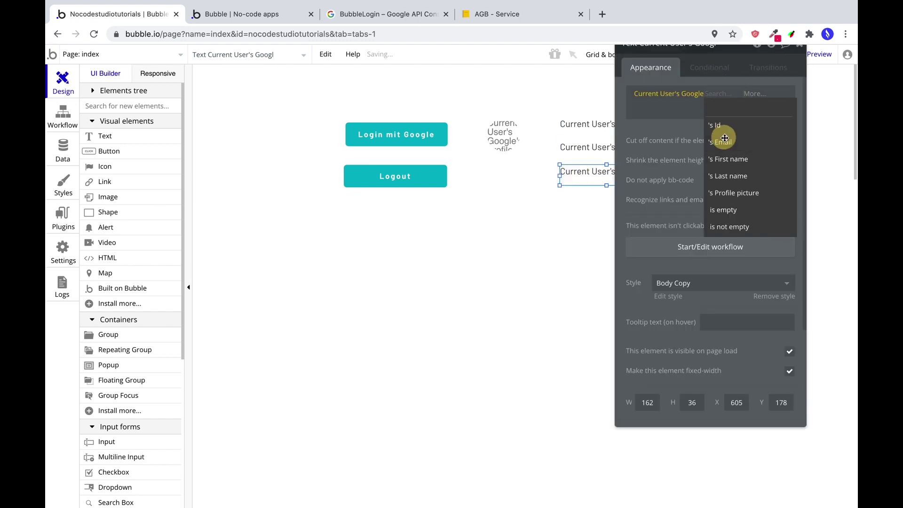
{"action": "left_click", "coordinate": [498, 264]}
Step: Preview the index page and test the "Login mit Google" button, signing in with the first listed Google account
{"action": "left_click_drag", "start_coordinate": [680, 55], "coordinate": [745, 132]}
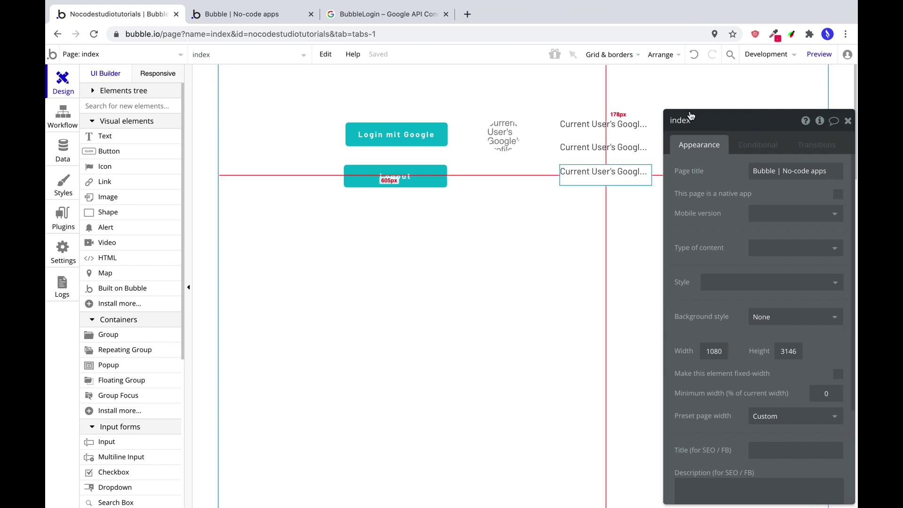
{"action": "left_click", "coordinate": [820, 54]}
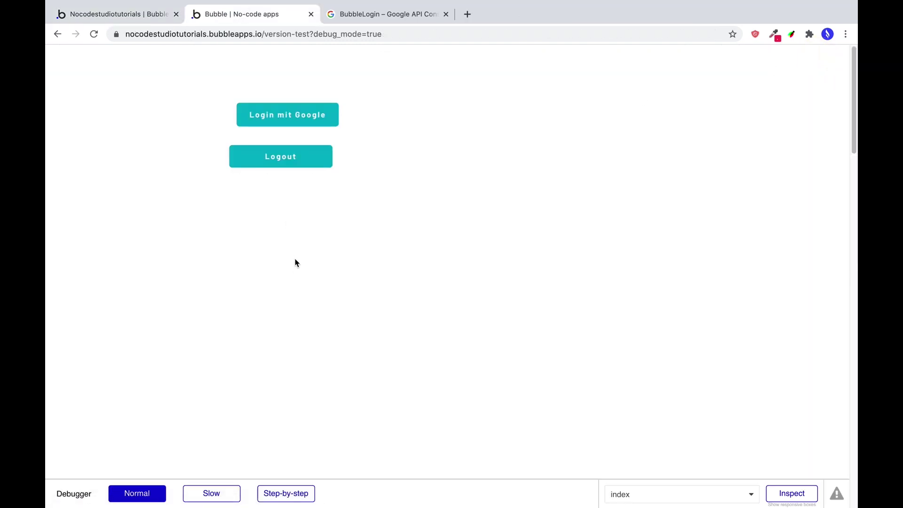
{"action": "left_click", "coordinate": [297, 117]}
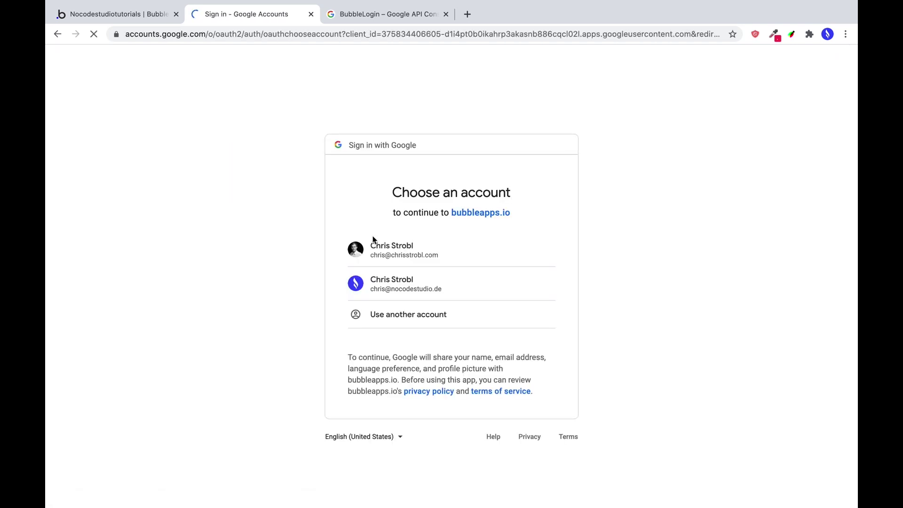
{"action": "left_click", "coordinate": [408, 259]}
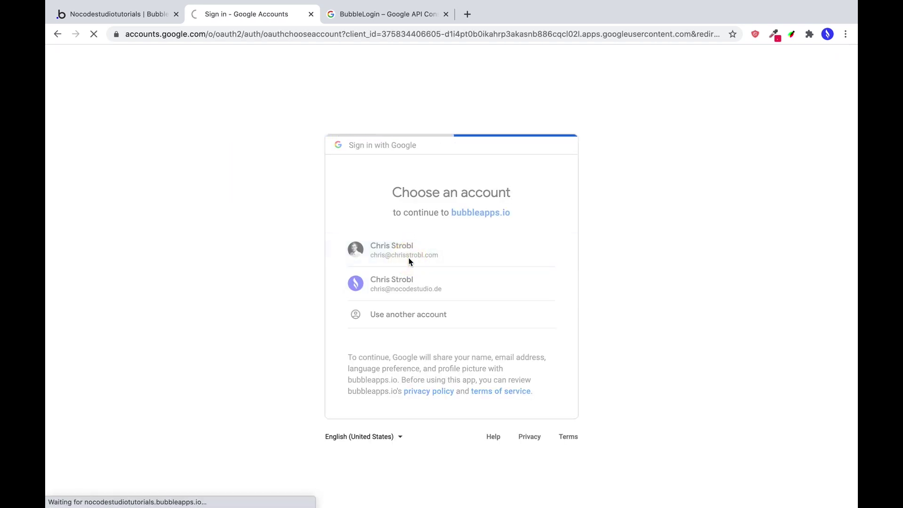